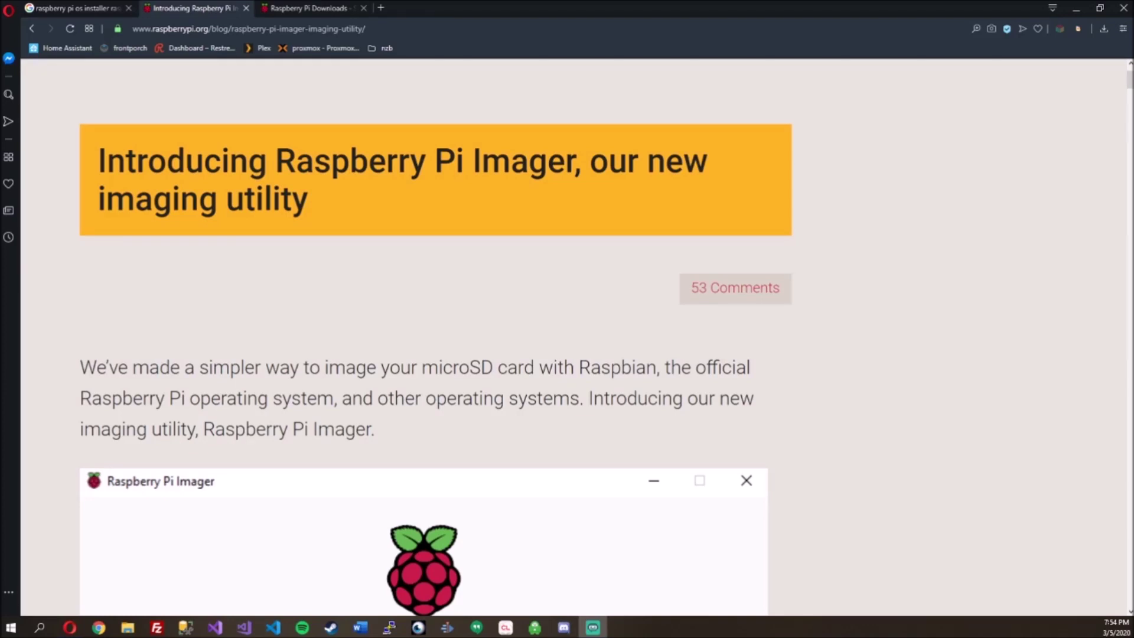
- Switch to the already open raspberrypi.org Downloads page in Opera
scroll(524, 397, "up", 2)
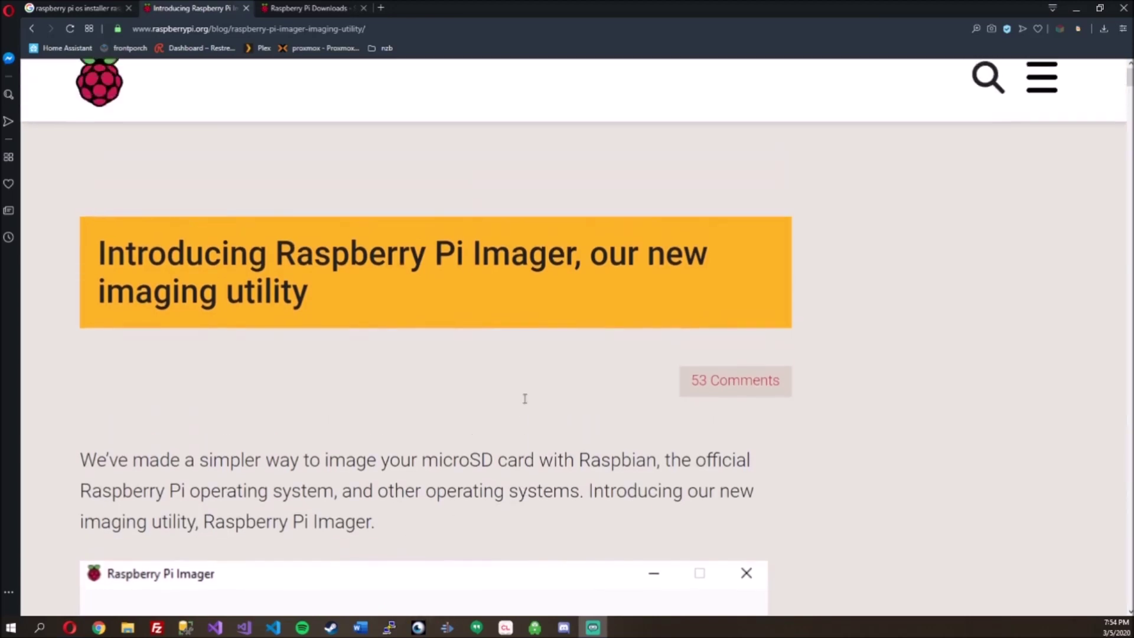
scroll(444, 404, "down", 1)
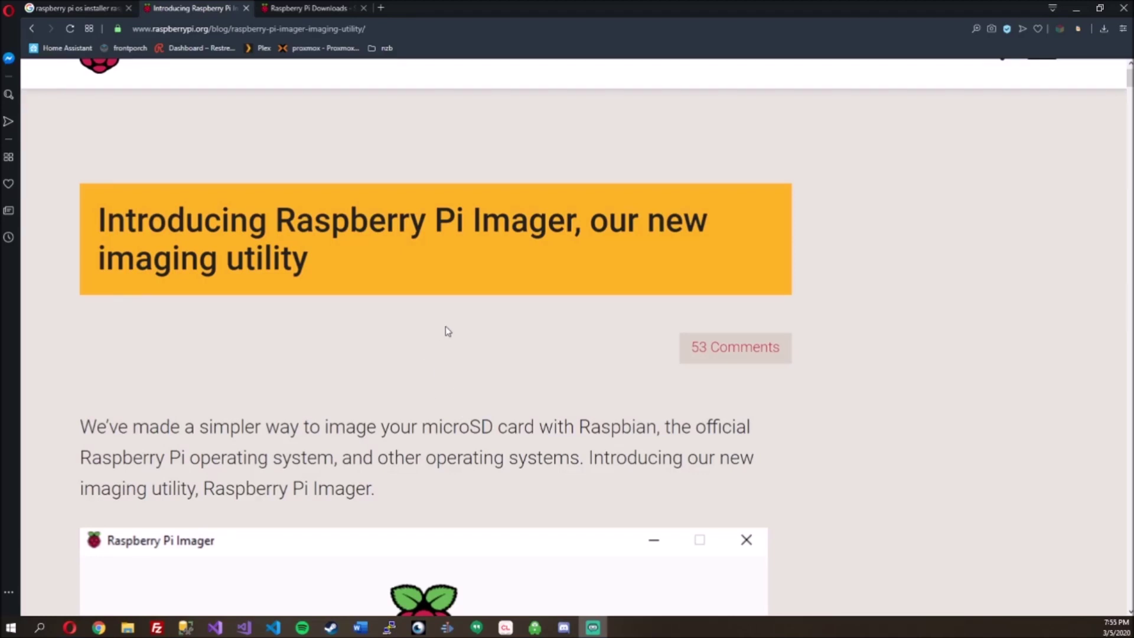
scroll(447, 330, "up", 1)
scroll(451, 329, "down", 5)
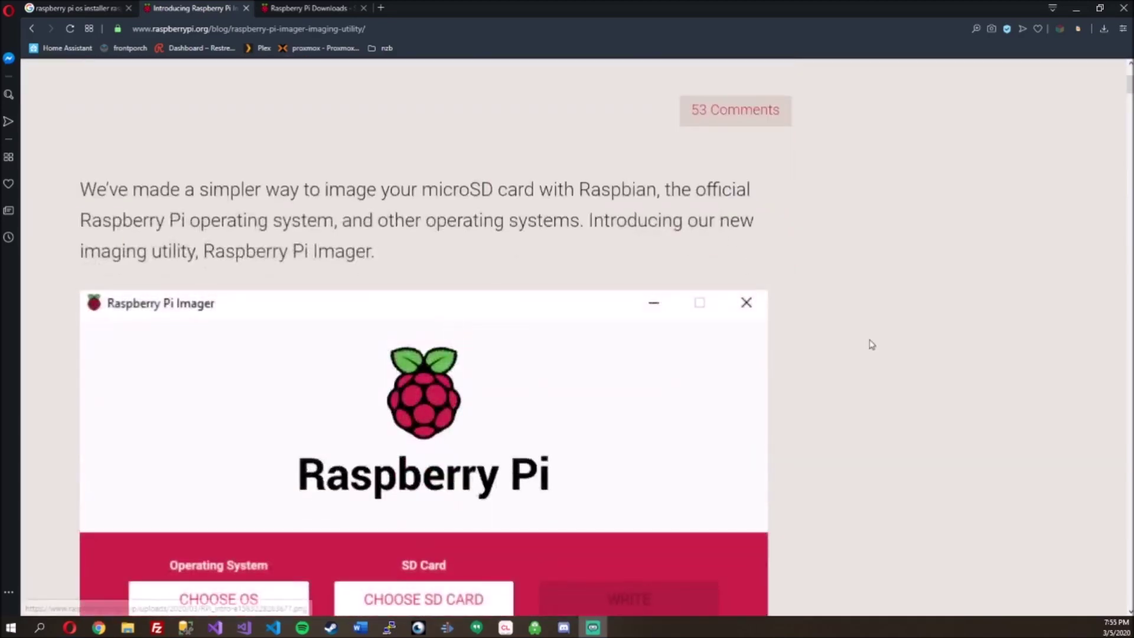
scroll(872, 350, "down", 6)
scroll(884, 372, "up", 2)
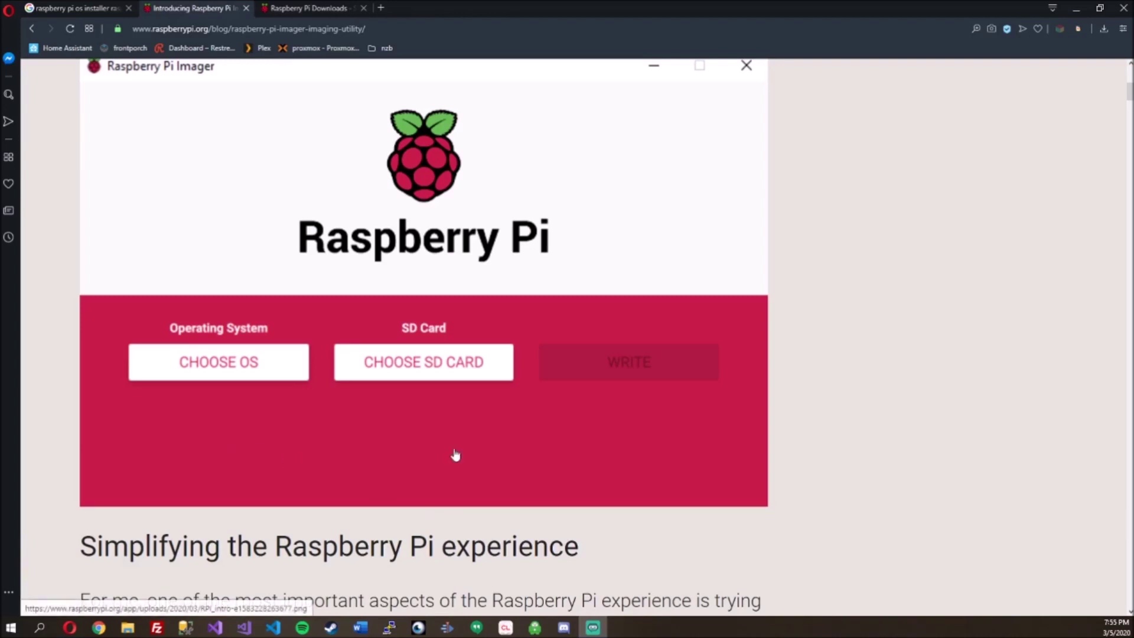
scroll(663, 458, "down", 3)
scroll(677, 481, "down", 2)
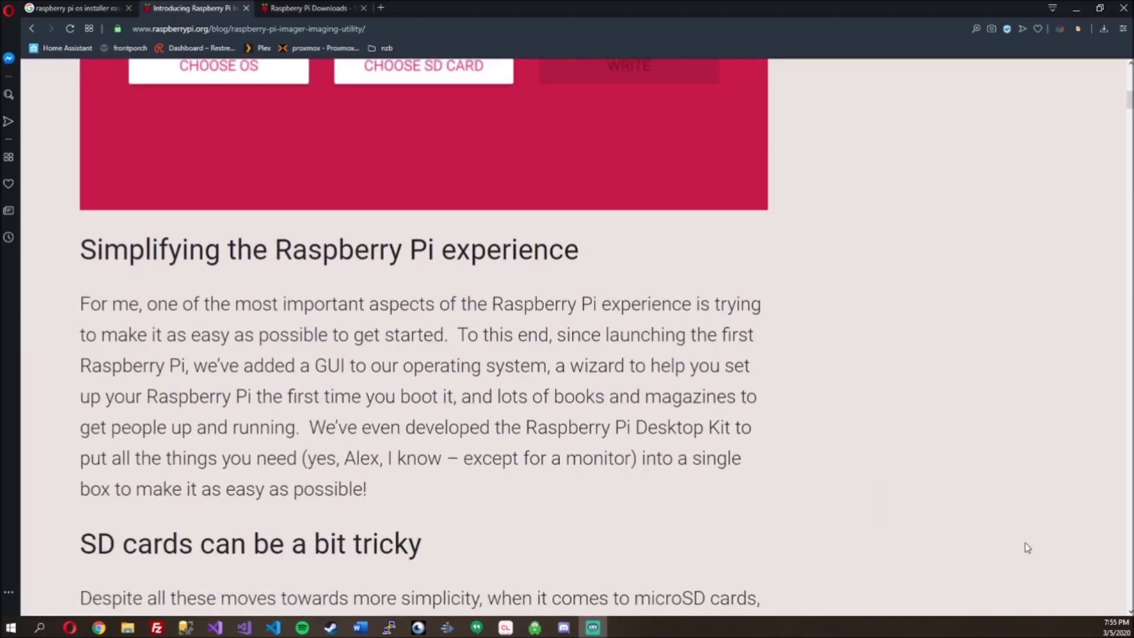
scroll(1028, 546, "down", 6)
scroll(918, 477, "down", 2)
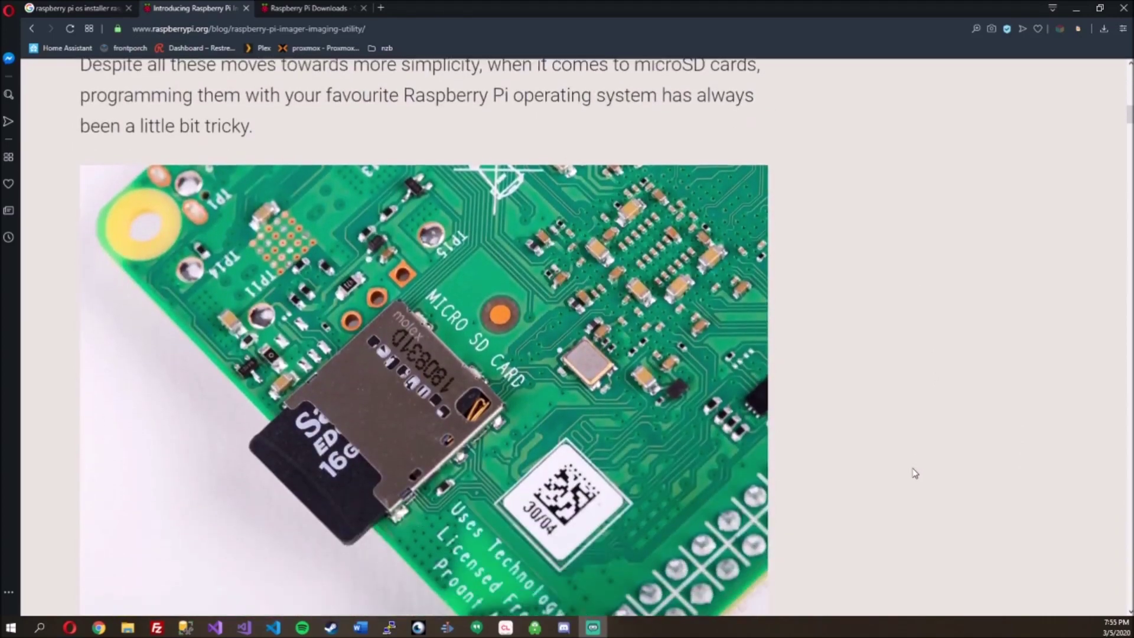
scroll(915, 473, "up", 1)
scroll(915, 473, "down", 11)
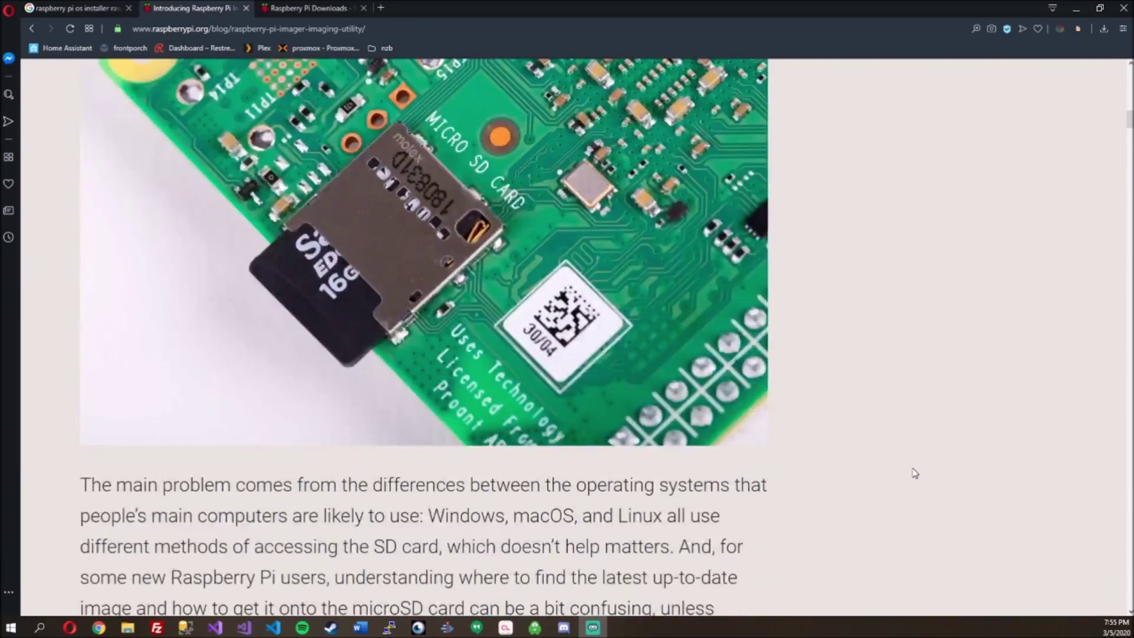
scroll(915, 473, "down", 5)
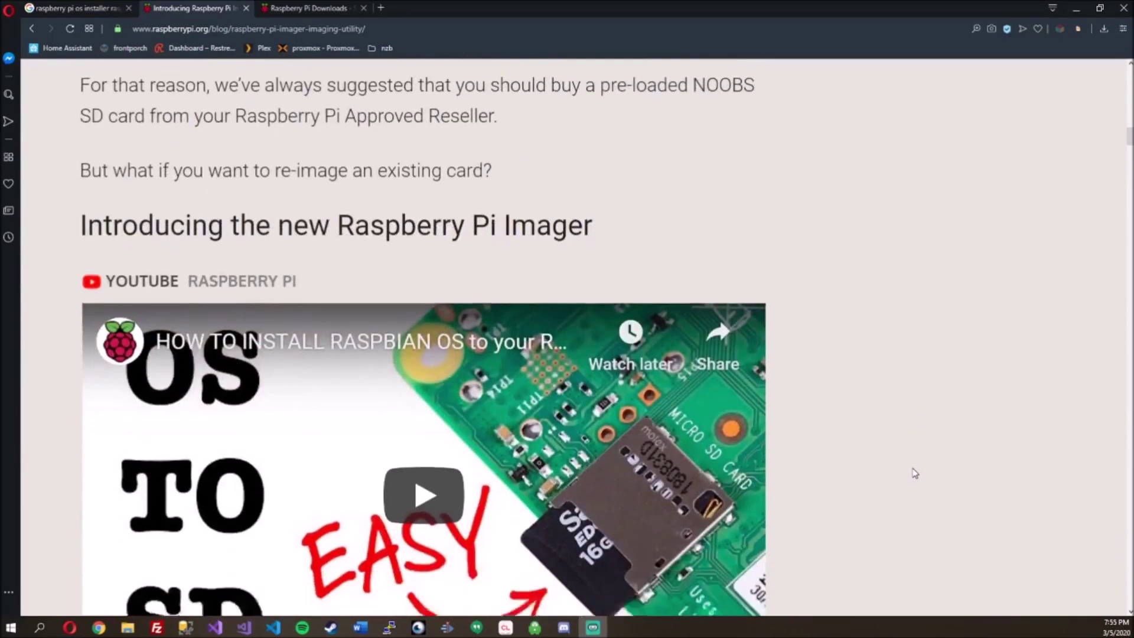
key("ctrl+Tab")
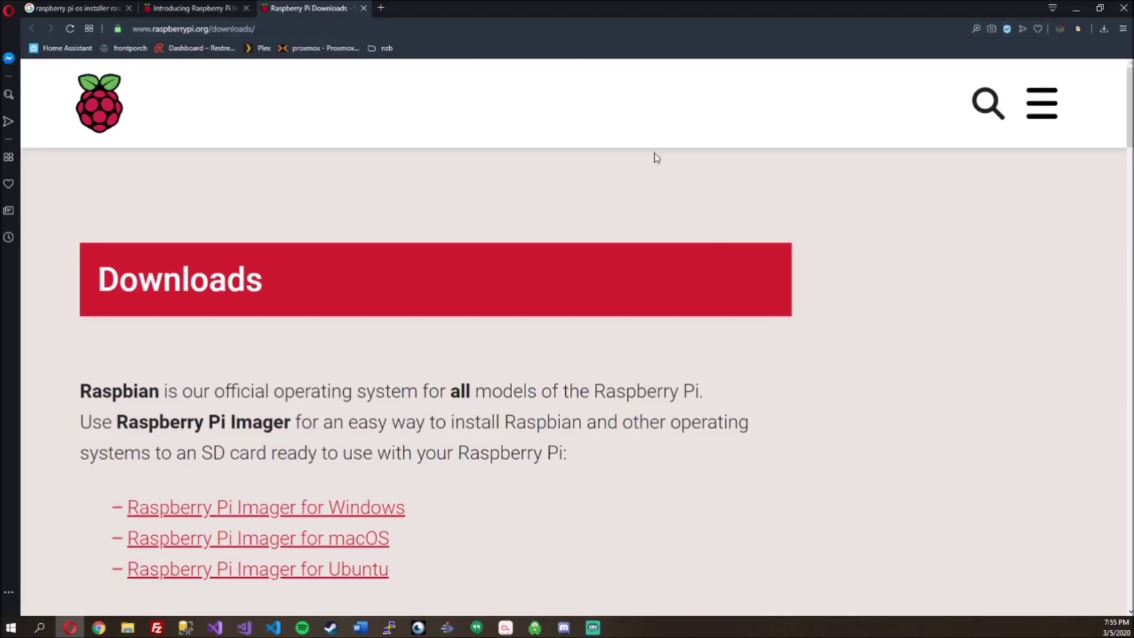
- Find the Raspberry Pi Imager links and download the Windows installer
scroll(703, 248, "down", 3)
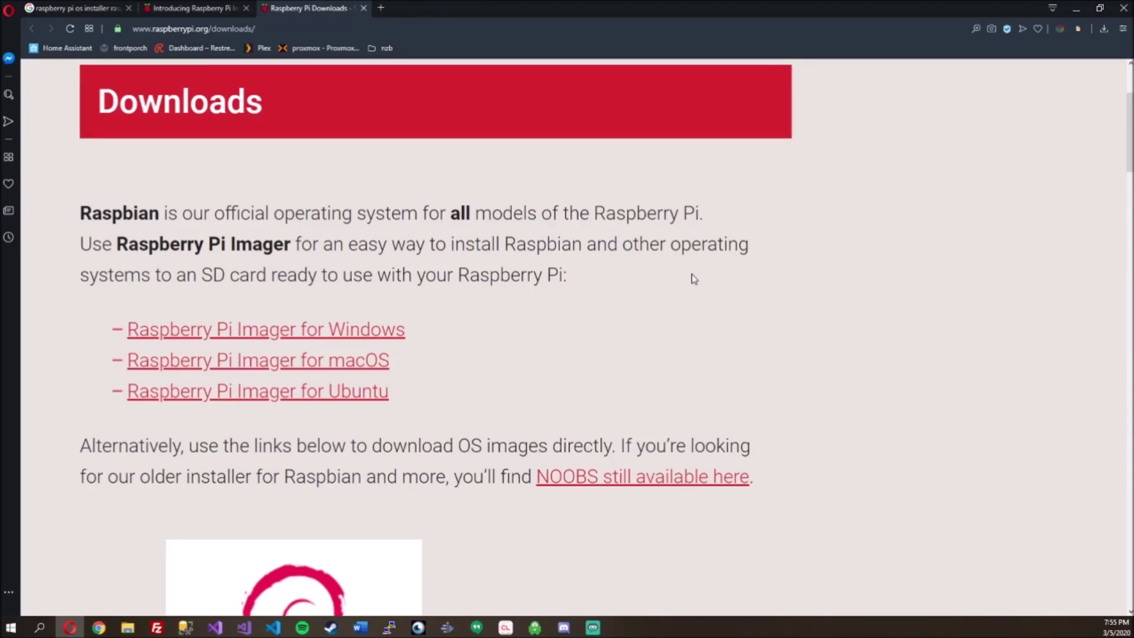
scroll(694, 278, "down", 10)
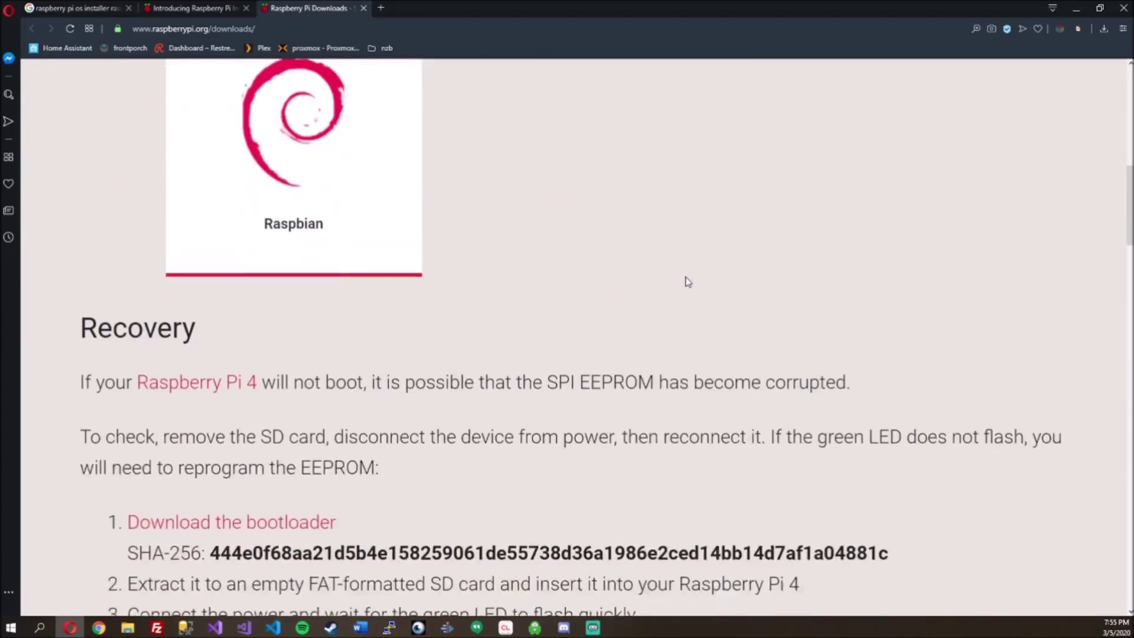
scroll(686, 282, "down", 12)
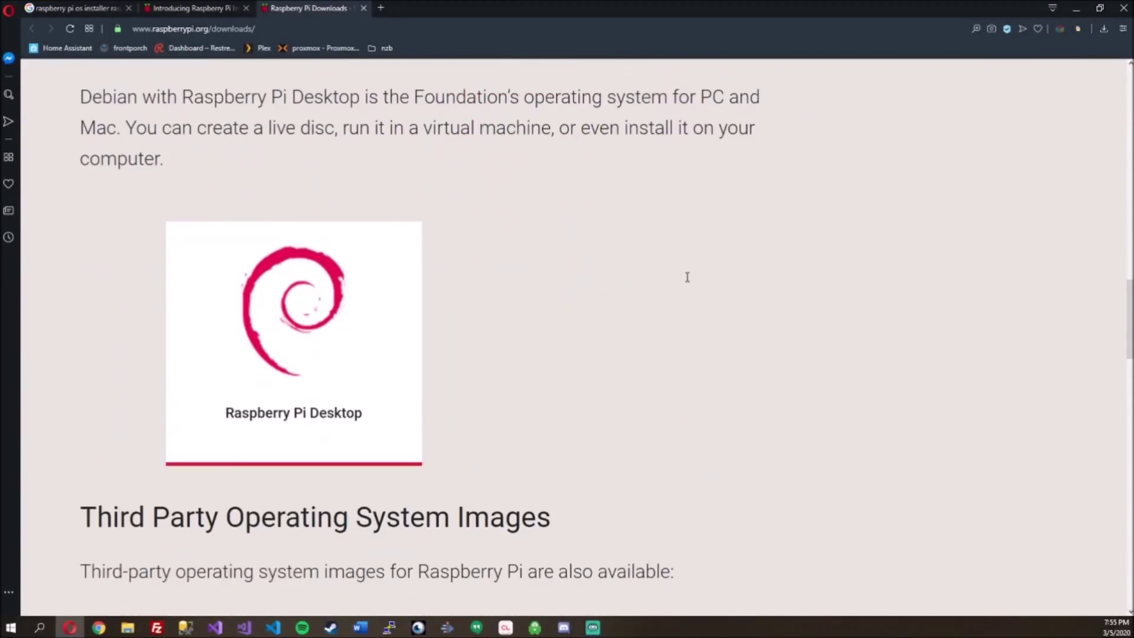
scroll(687, 277, "down", 4)
scroll(997, 345, "up", 4)
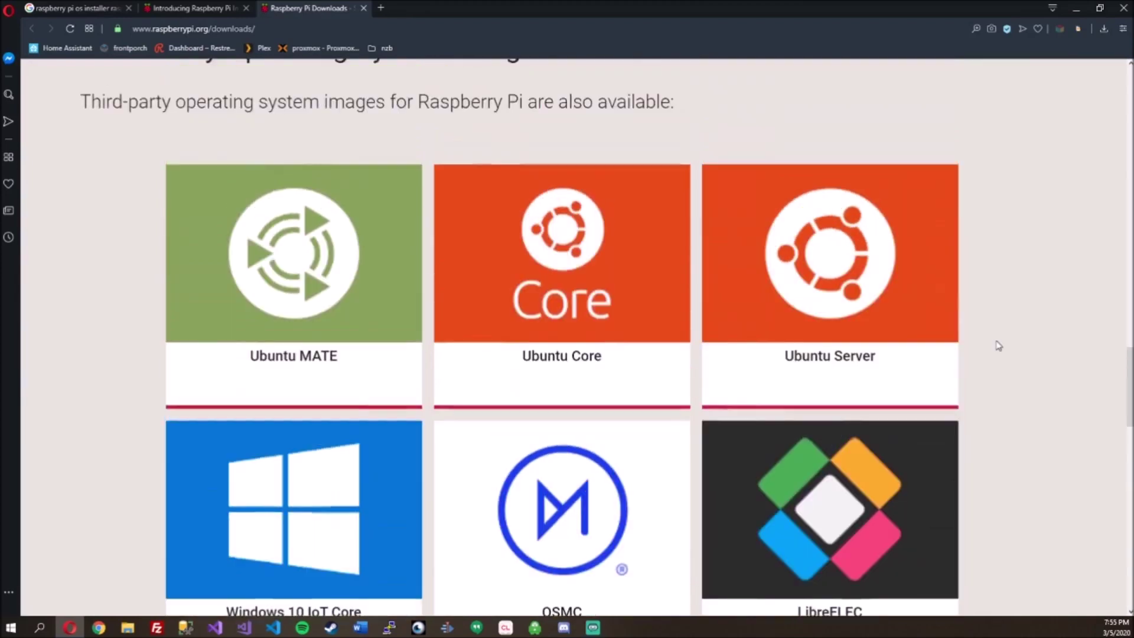
scroll(746, 329, "down", 1)
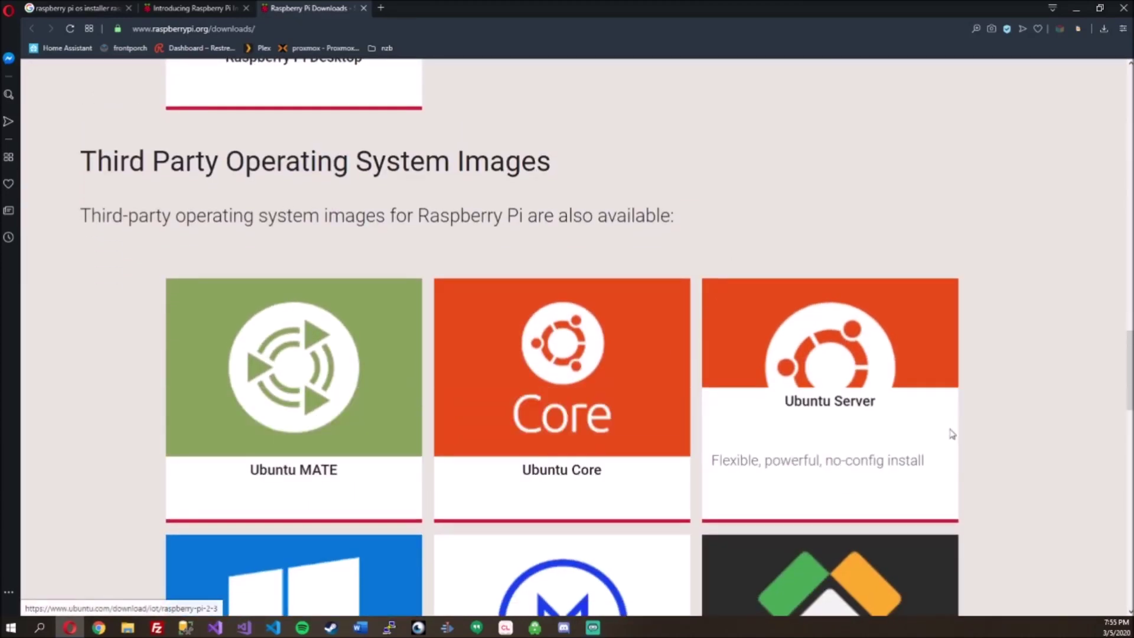
scroll(1041, 422, "down", 3)
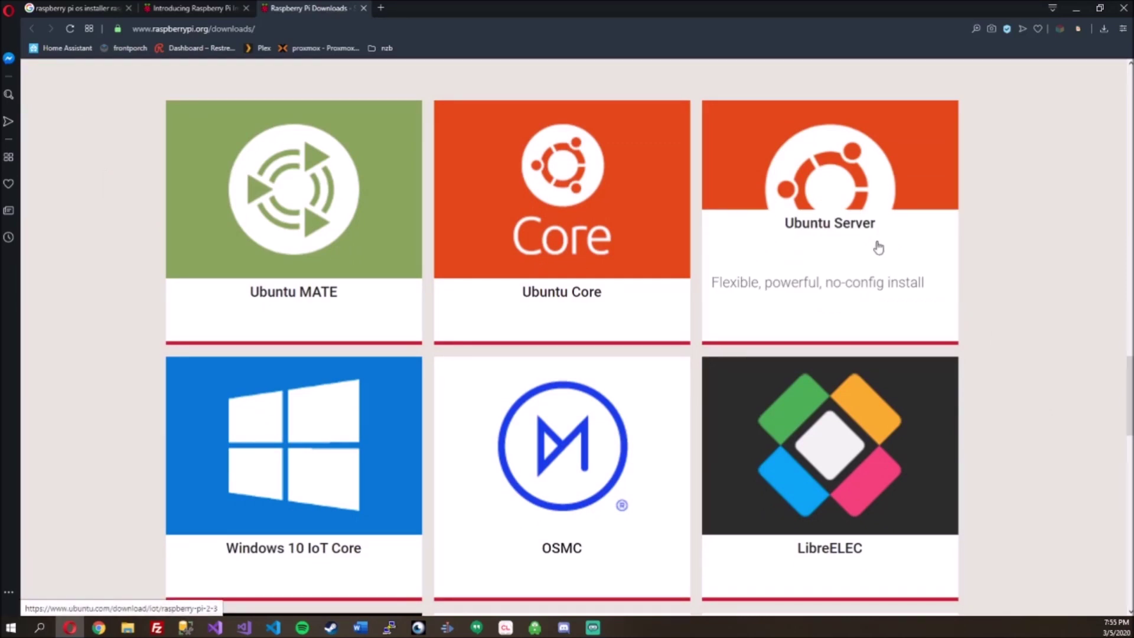
scroll(879, 245, "down", 3)
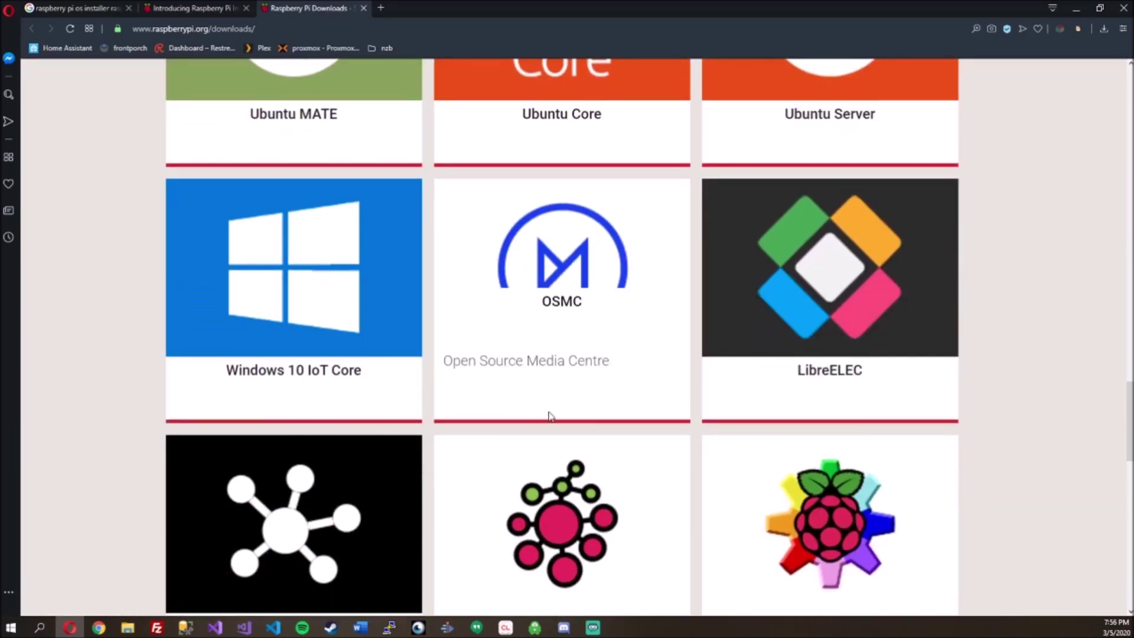
scroll(957, 284, "down", 3)
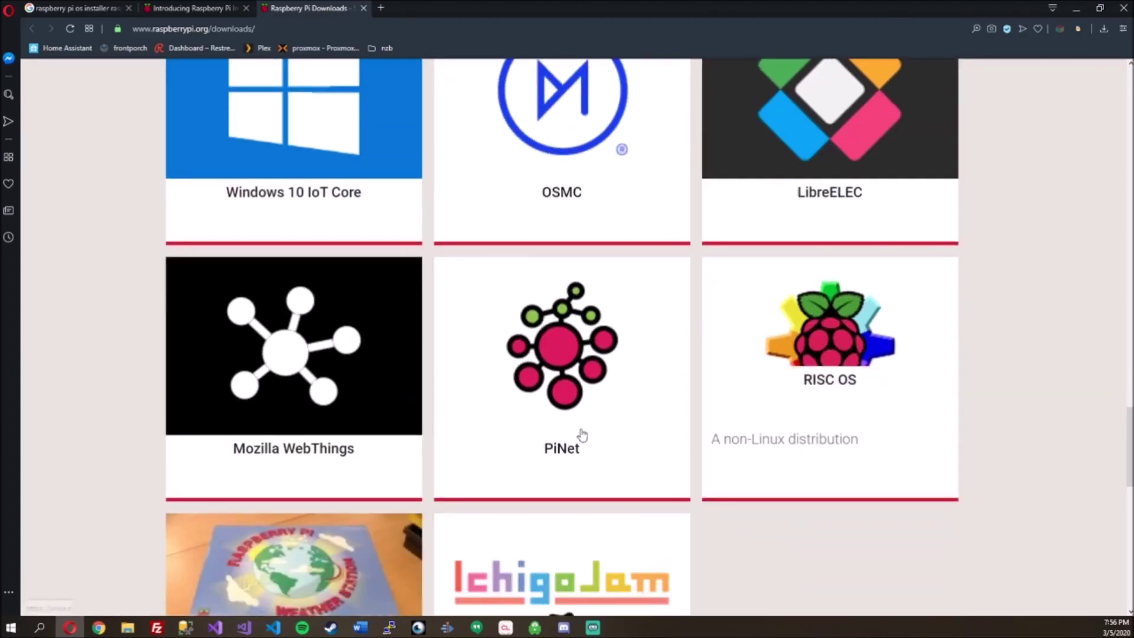
scroll(817, 435, "down", 3)
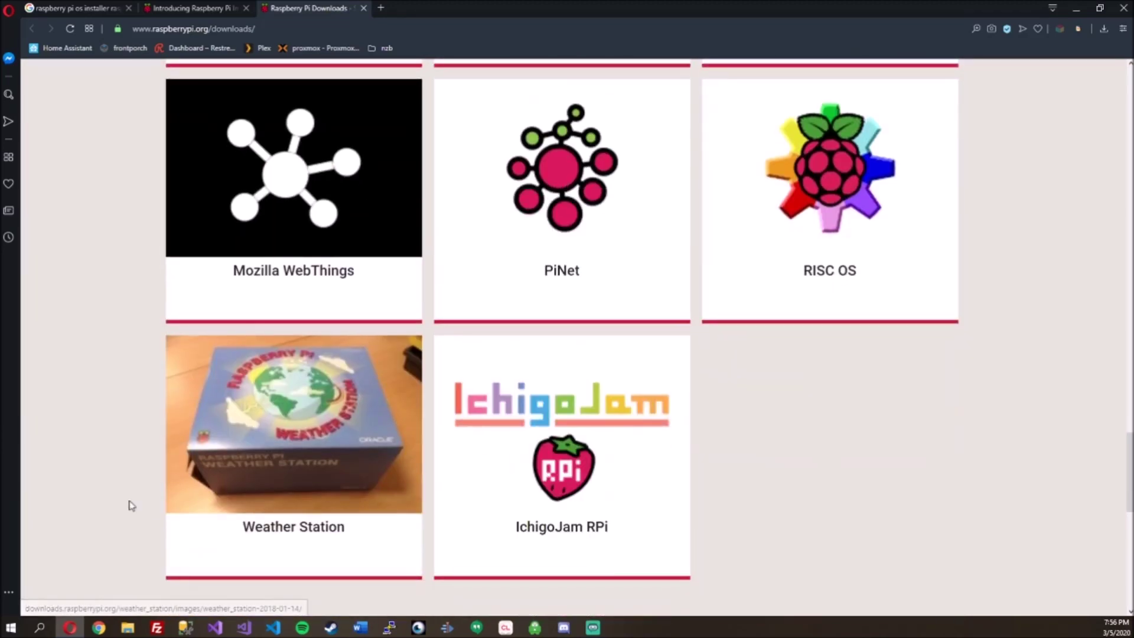
scroll(131, 505, "down", 4)
scroll(139, 513, "up", 15)
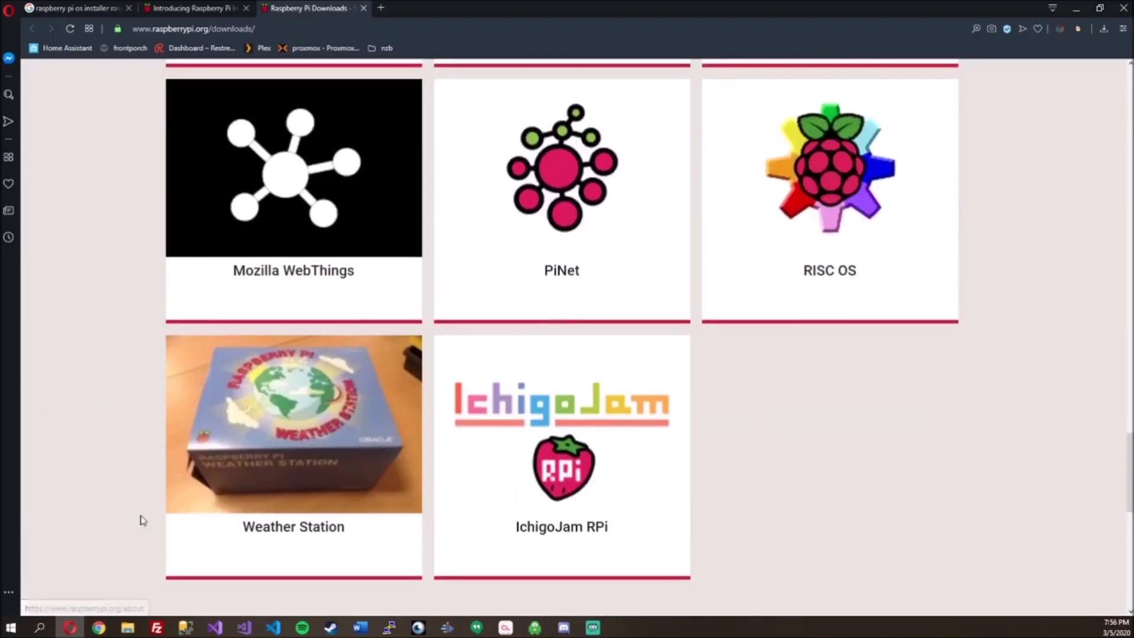
scroll(681, 450, "up", 3)
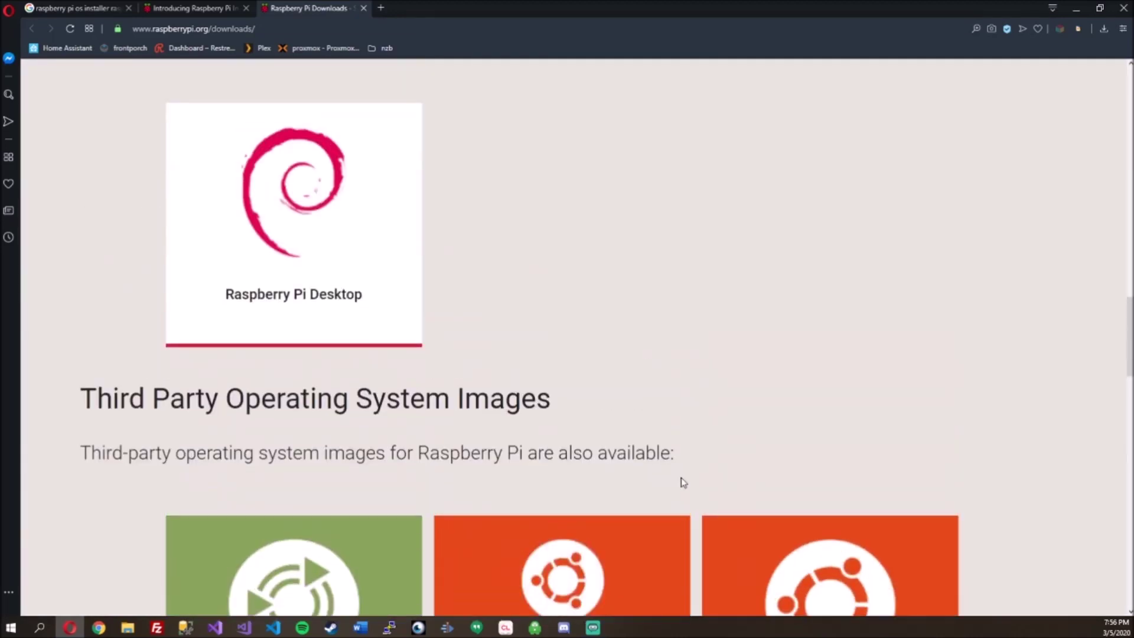
scroll(681, 479, "up", 4)
scroll(749, 525, "up", 6)
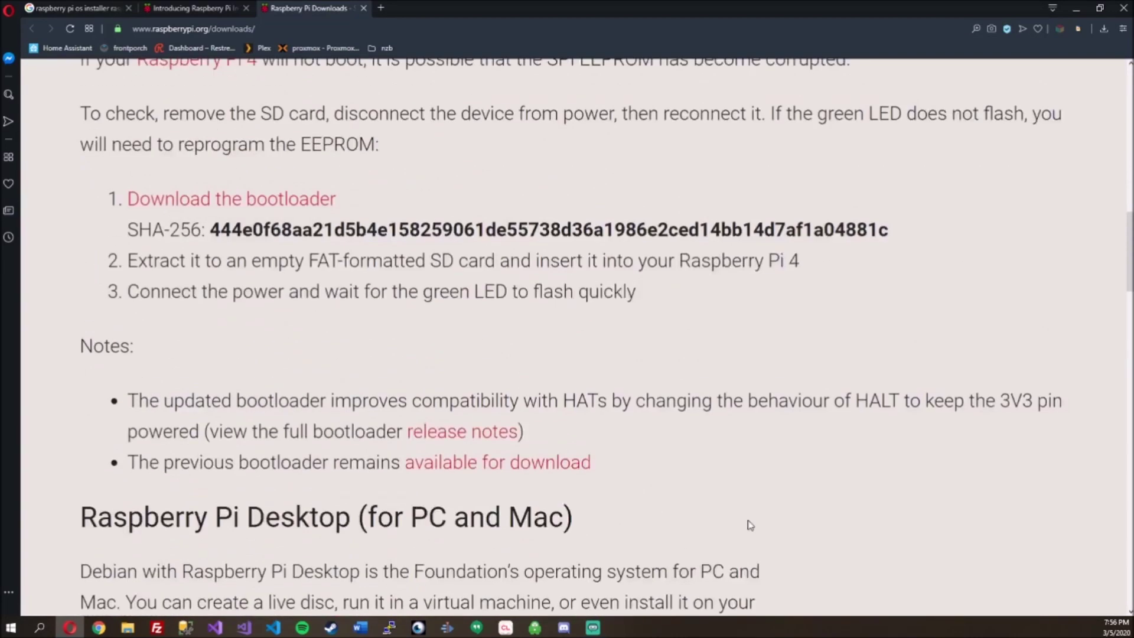
scroll(751, 527, "up", 12)
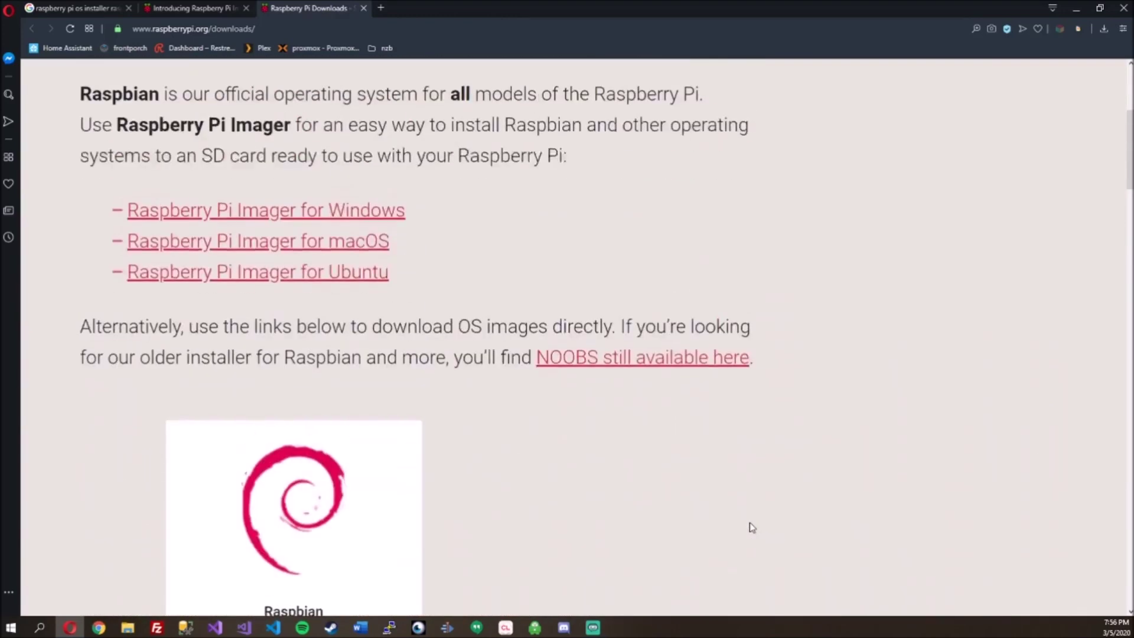
scroll(745, 527, "up", 2)
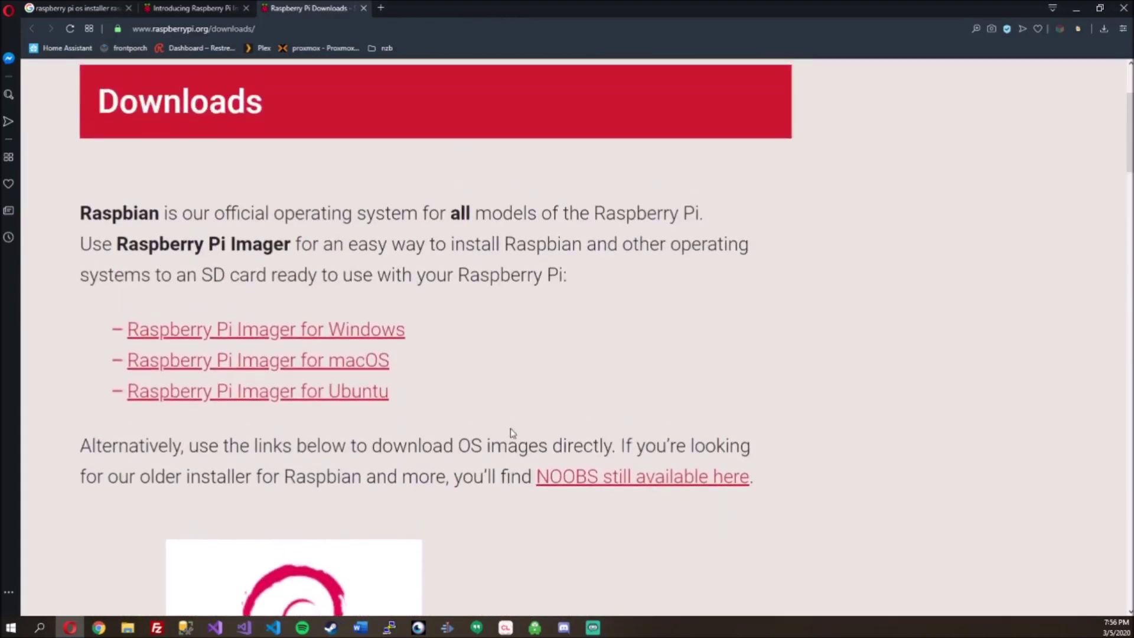
left_click(300, 331)
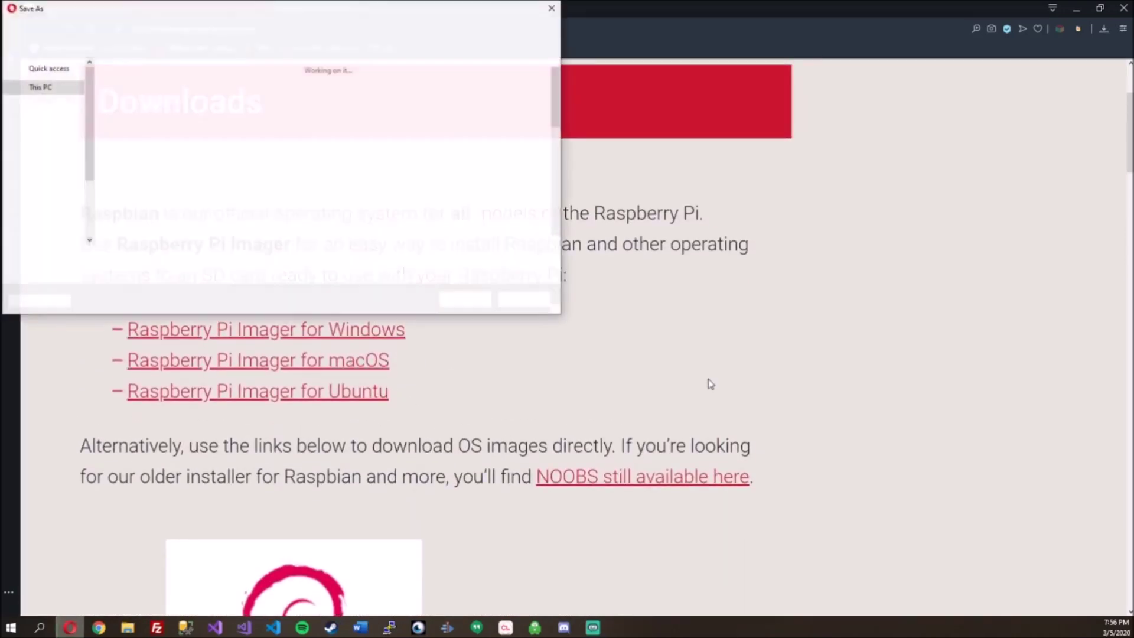
- Save imager.exe, run it past the SmartScreen warning, then install and launch Raspberry Pi Imager
key("Return")
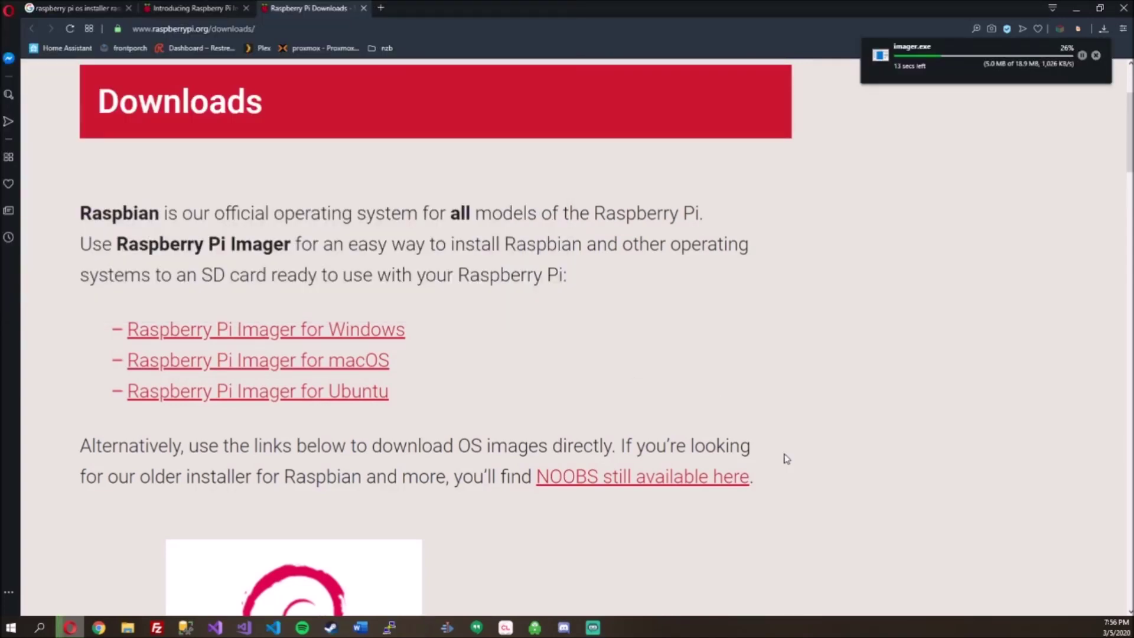
left_click(1103, 28)
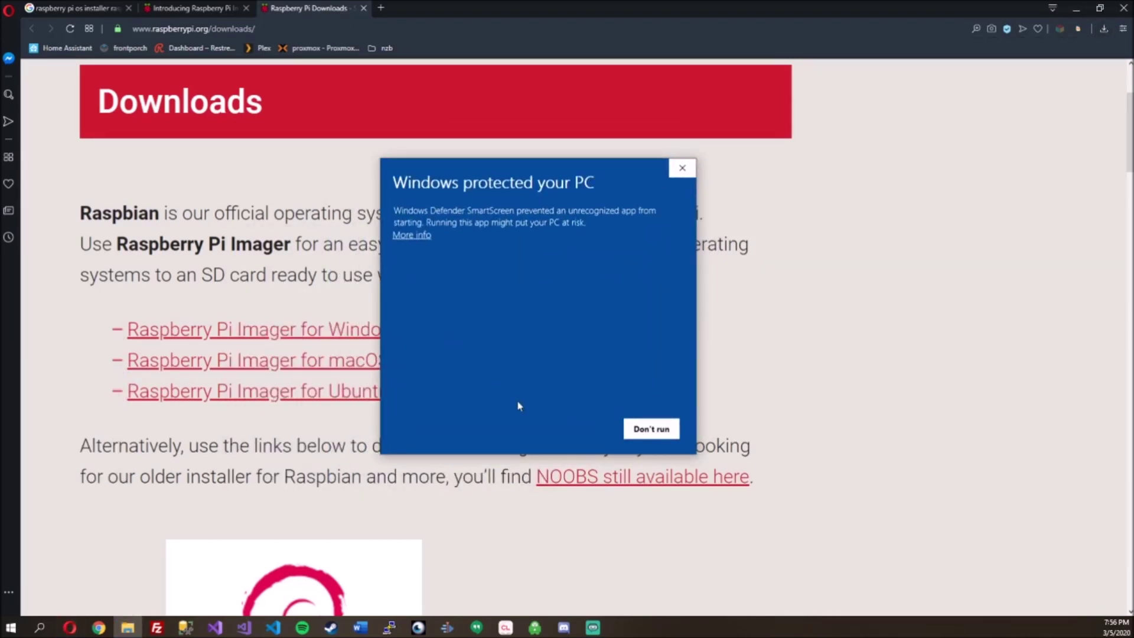
left_click(412, 235)
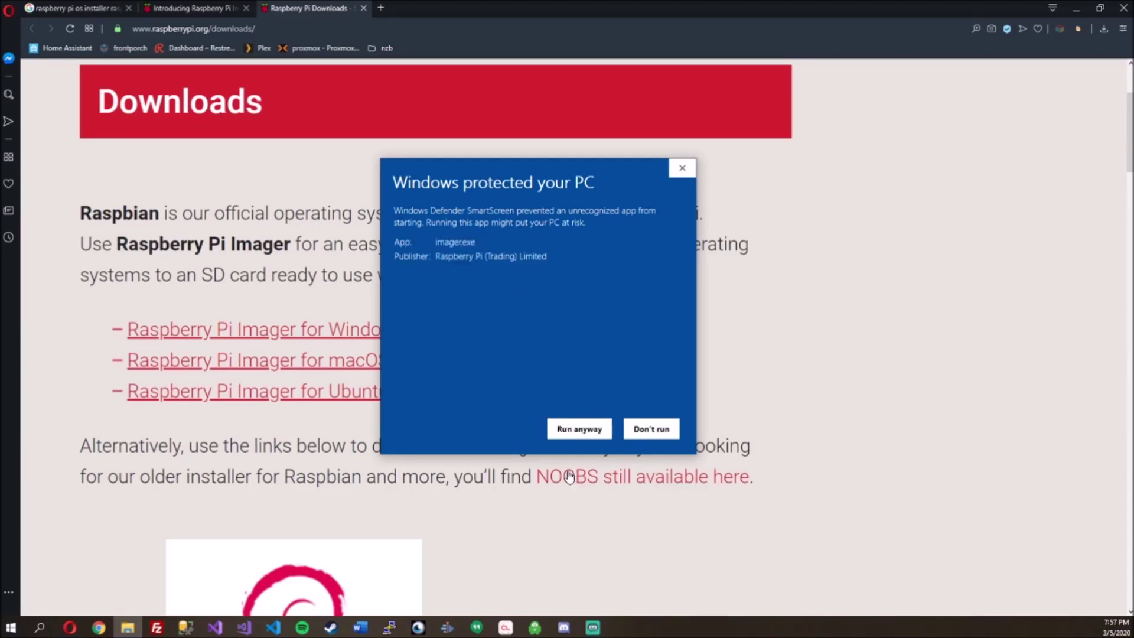
left_click(581, 432)
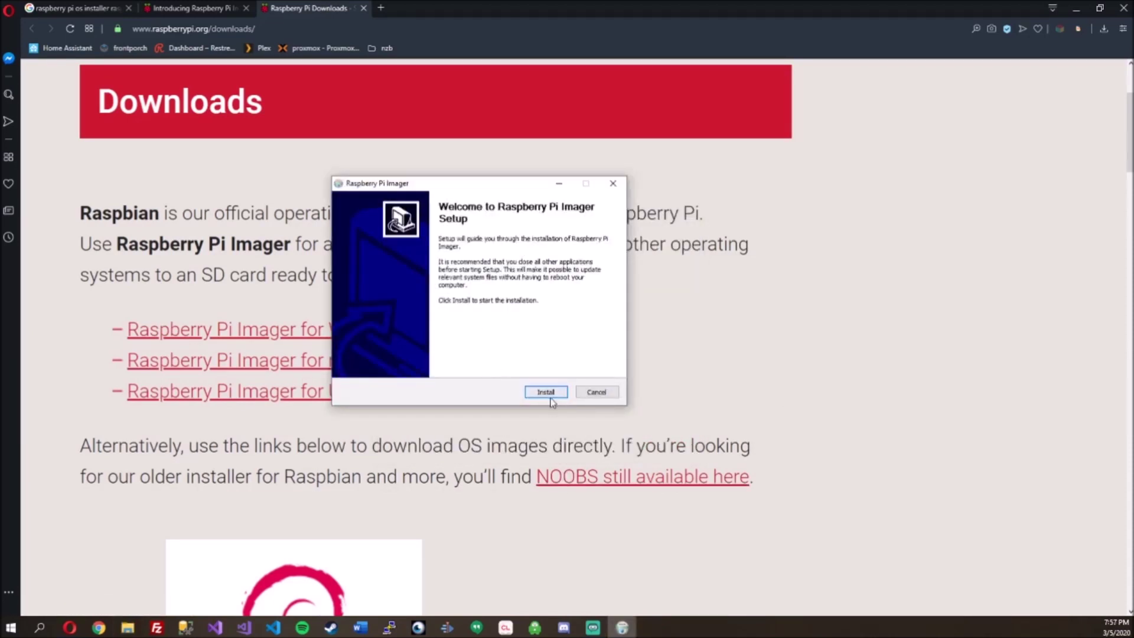
left_click(543, 391)
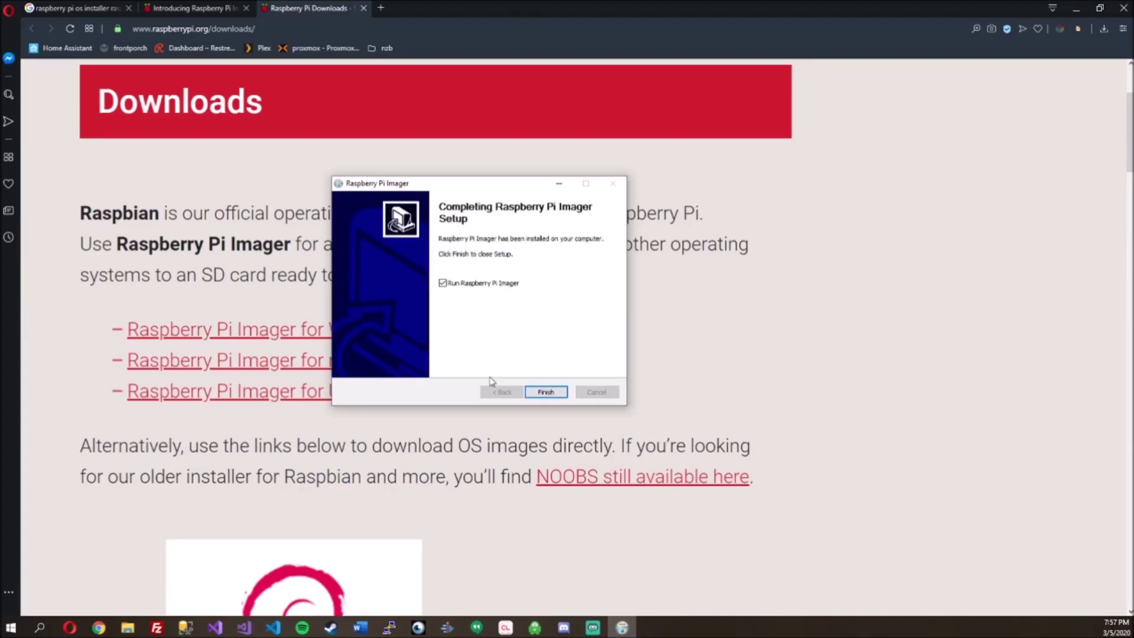
left_click(558, 394)
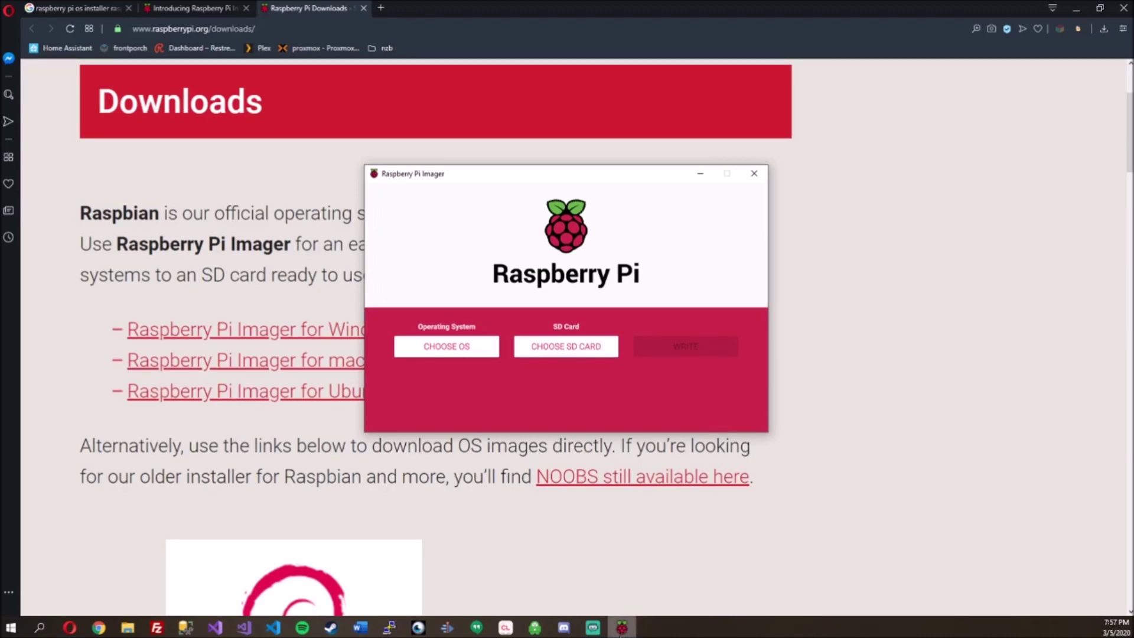
- Open the operating system list and browse the Raspbian (other) and LibreELEC images
mouse_move(621, 632)
left_click(454, 352)
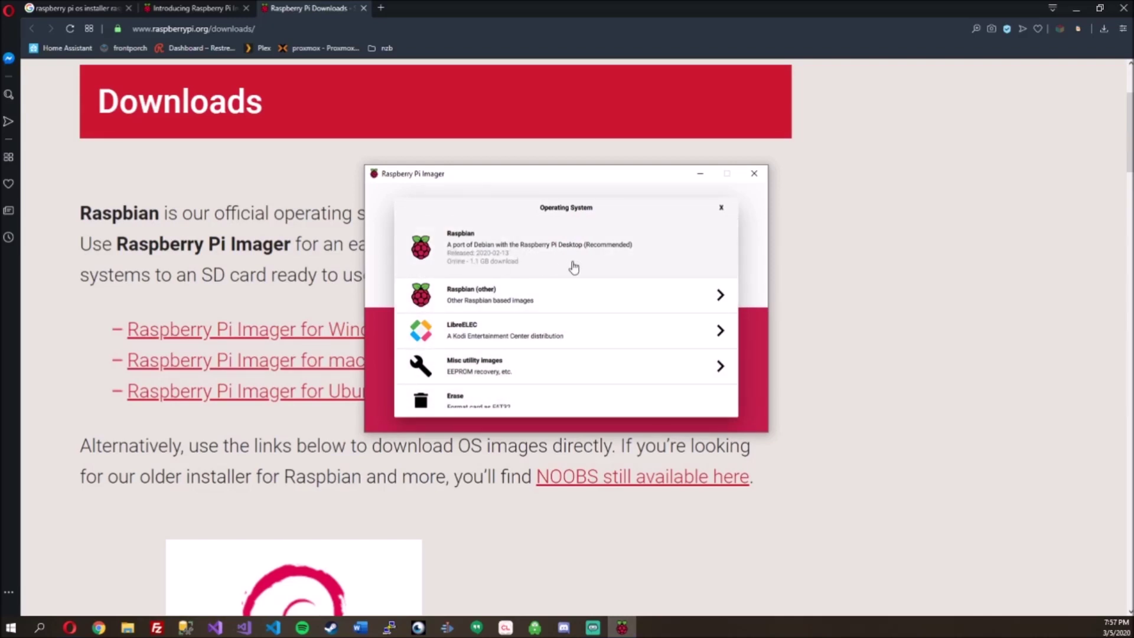
left_click(551, 308)
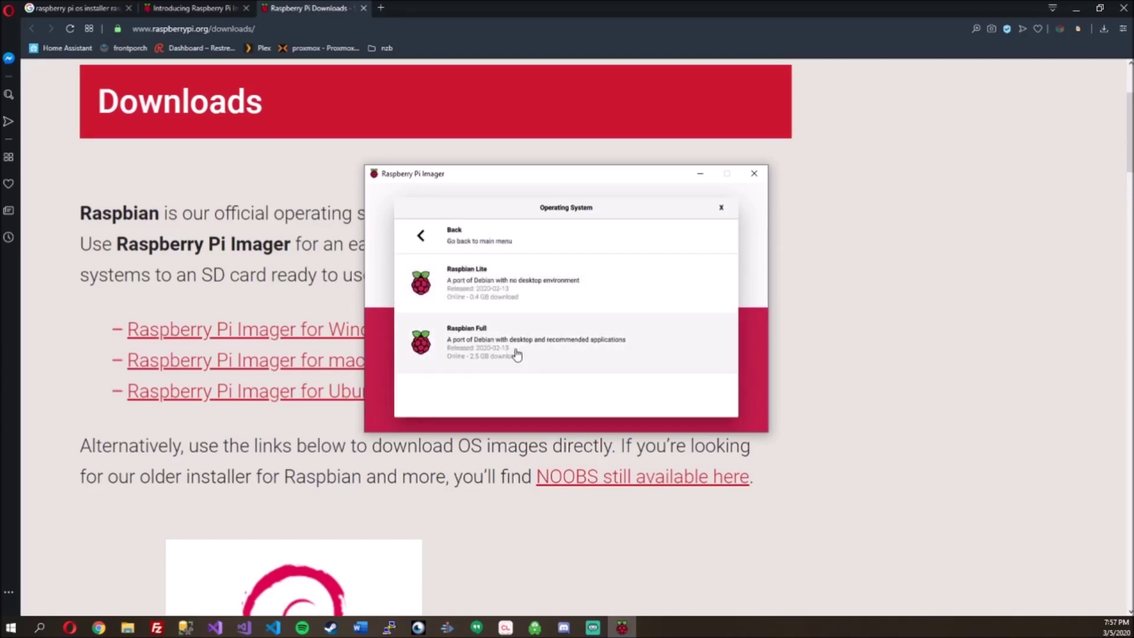
left_click(466, 242)
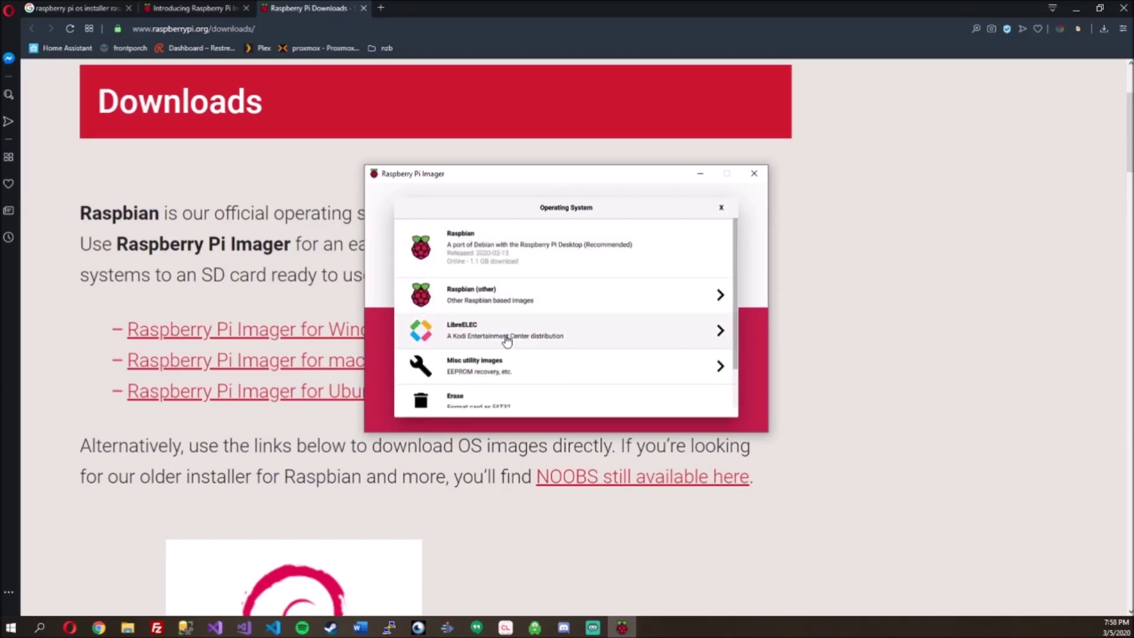
left_click(506, 337)
scroll(502, 327, "down", 1)
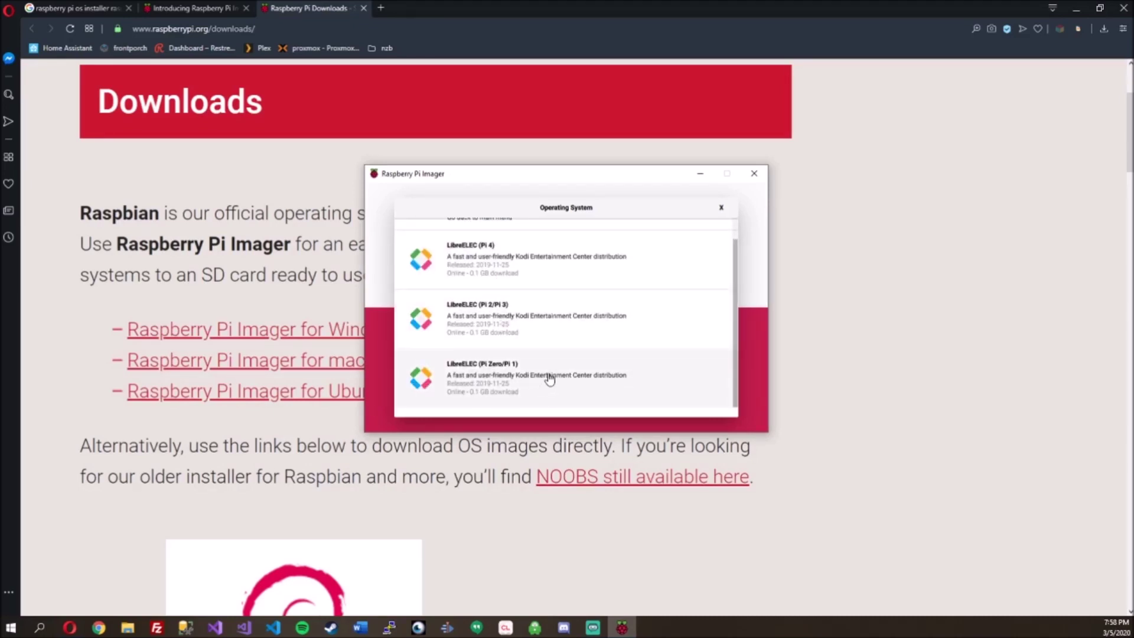
scroll(549, 379, "up", 1)
left_click(445, 245)
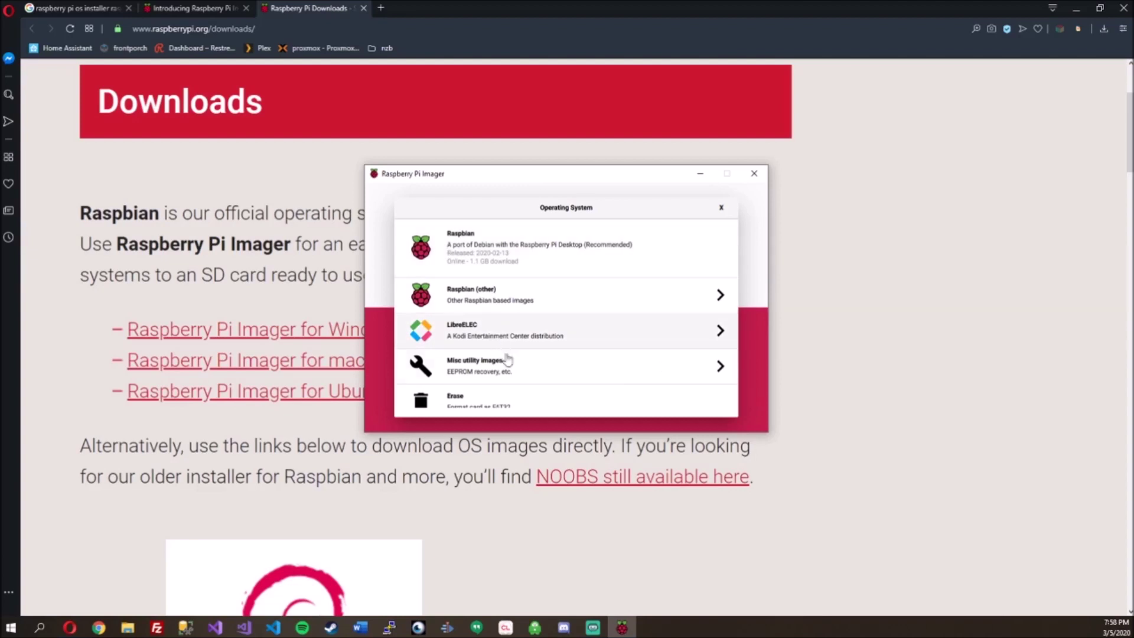
- Browse Misc utility images and the Use custom file picker, then reopen Raspbian (other)
left_click(507, 370)
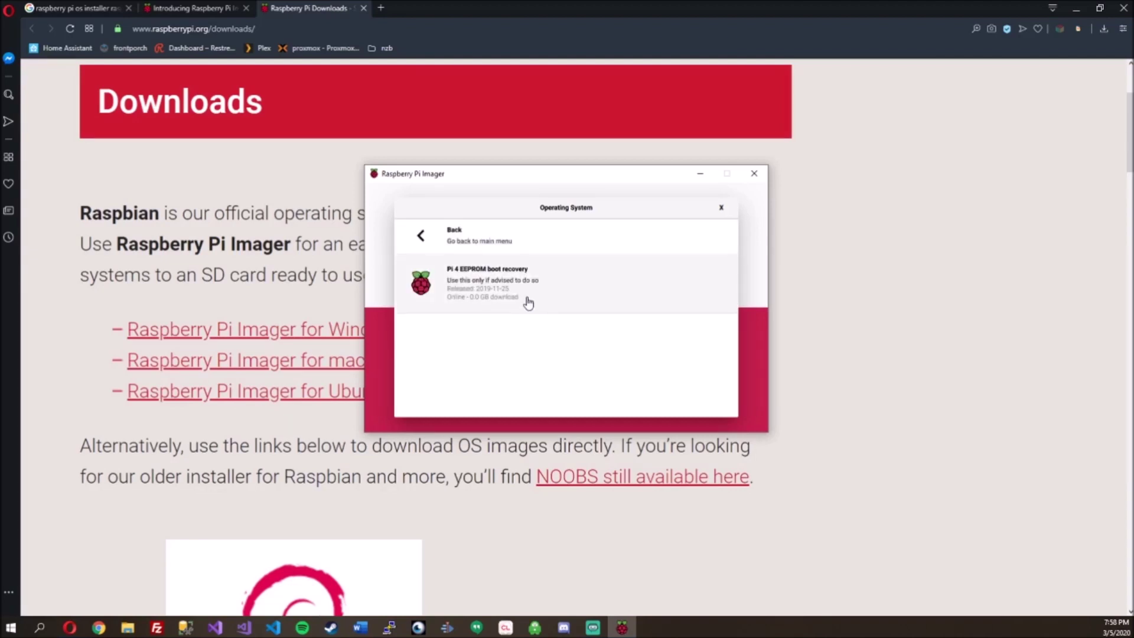
left_click(422, 233)
scroll(470, 312, "down", 2)
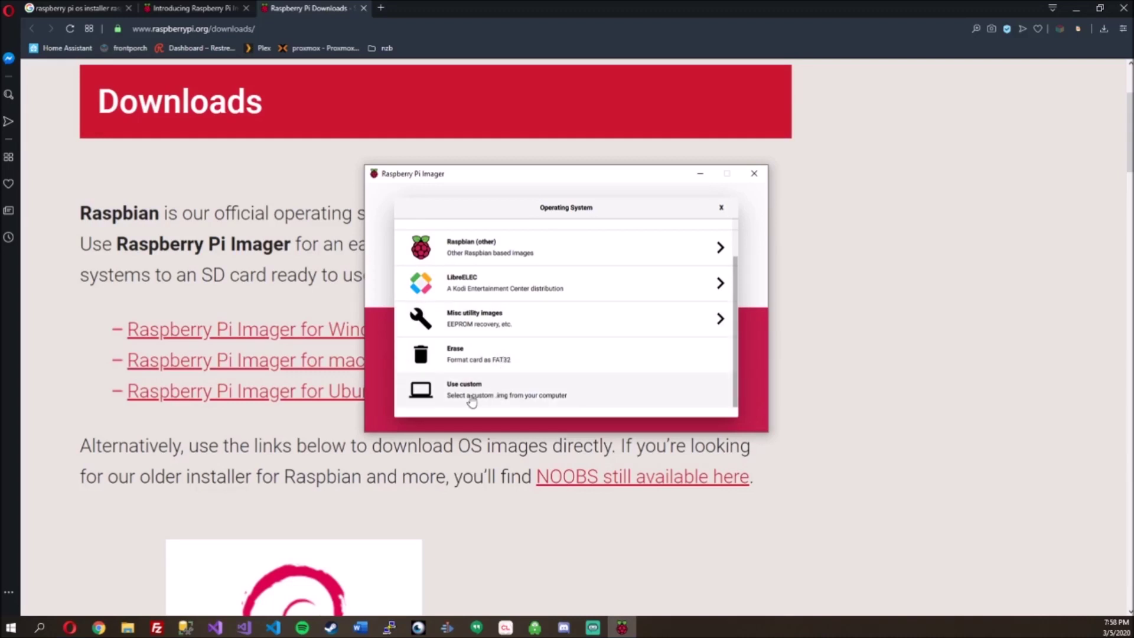
left_click(499, 394)
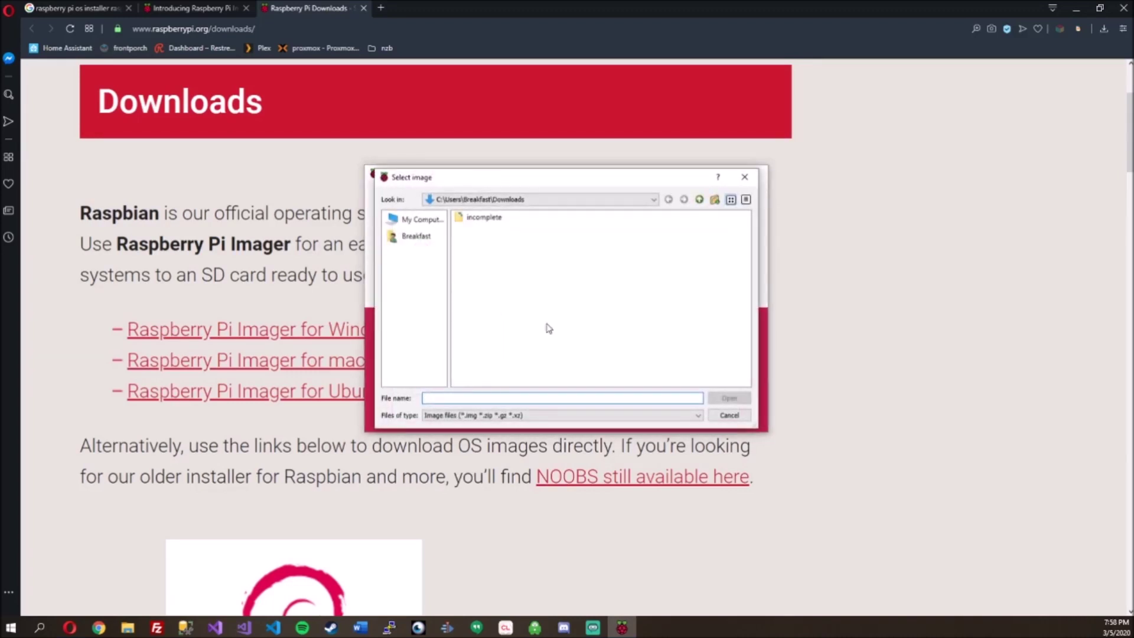
left_click(743, 176)
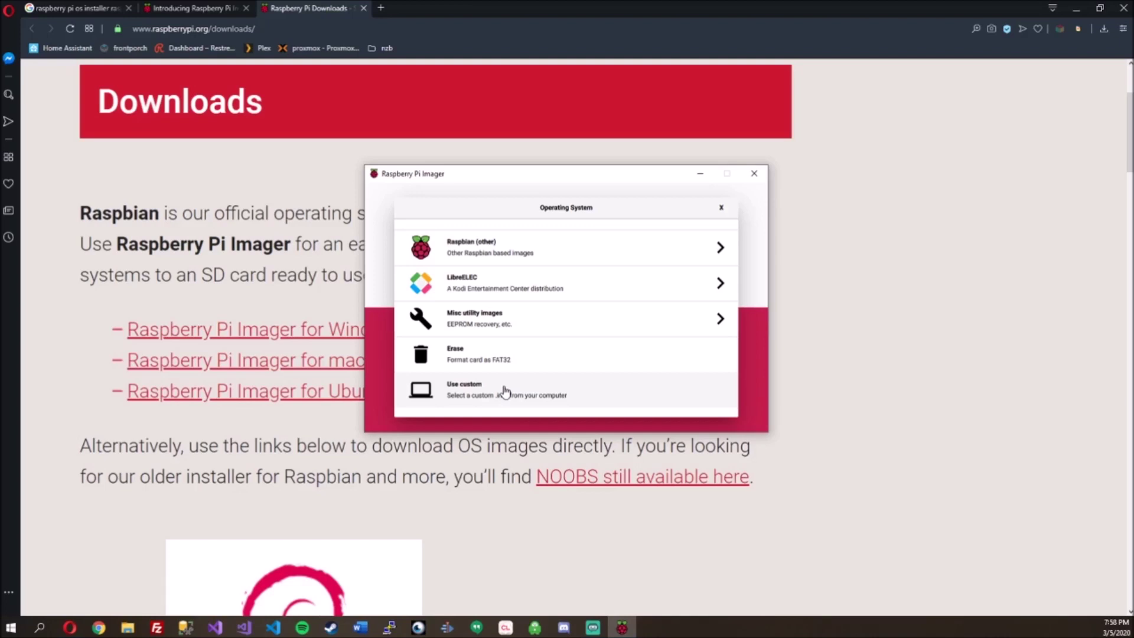
left_click(511, 260)
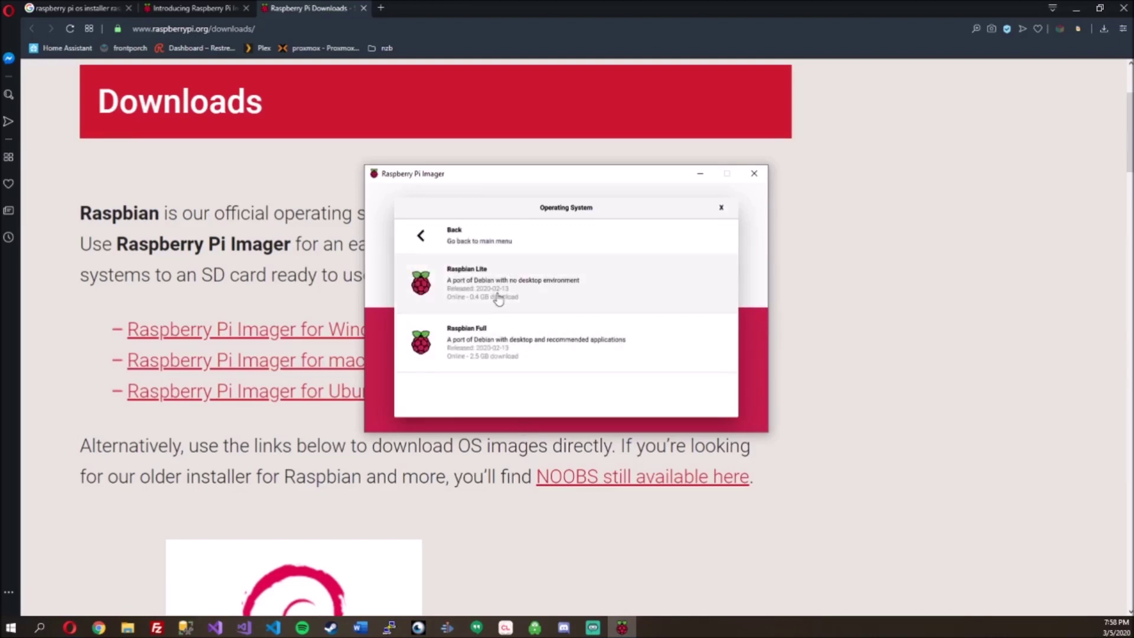
- Select Raspbian Lite and the Sony Card R/W USB Device, then start the write
left_click(506, 287)
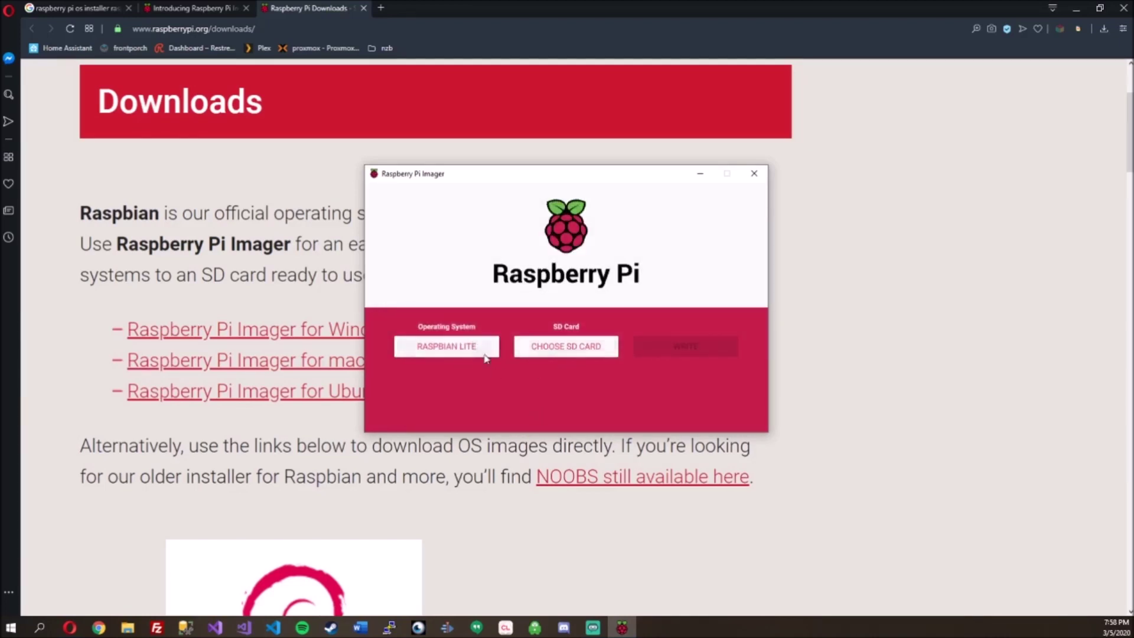
left_click(564, 340)
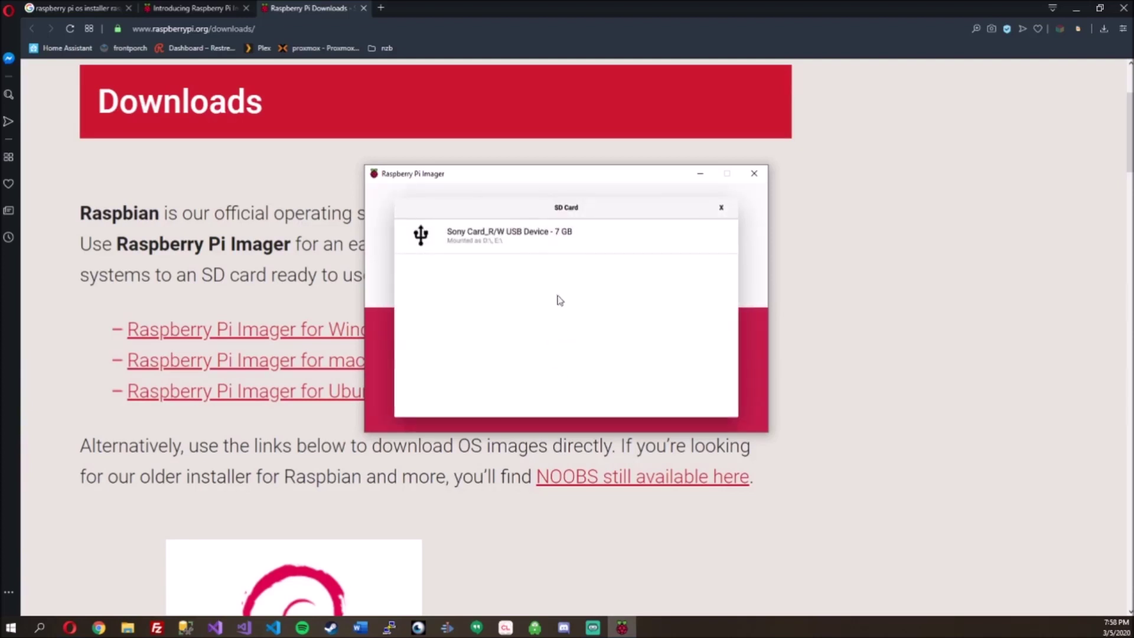
left_click(534, 236)
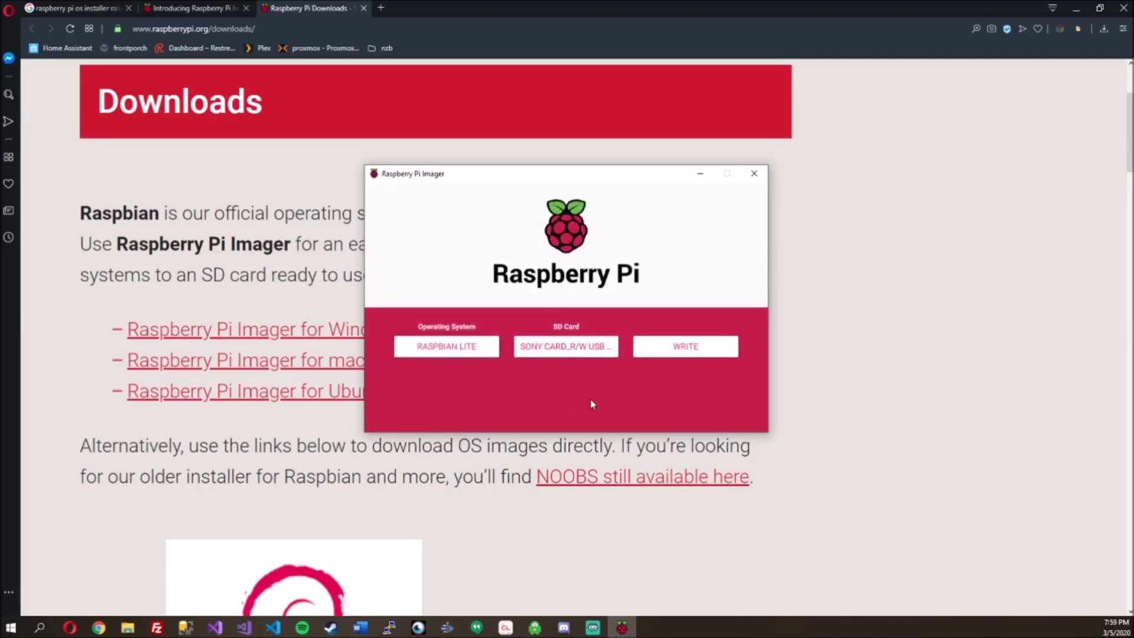
left_click(685, 348)
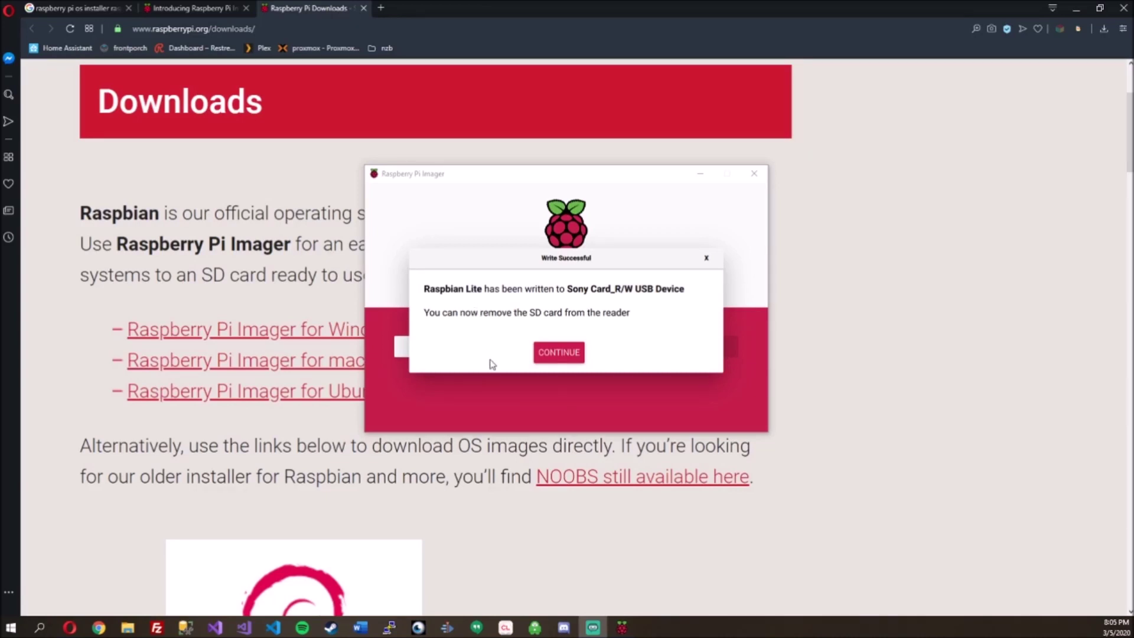
- Acknowledge the Write Successful message with Continue
left_click(559, 354)
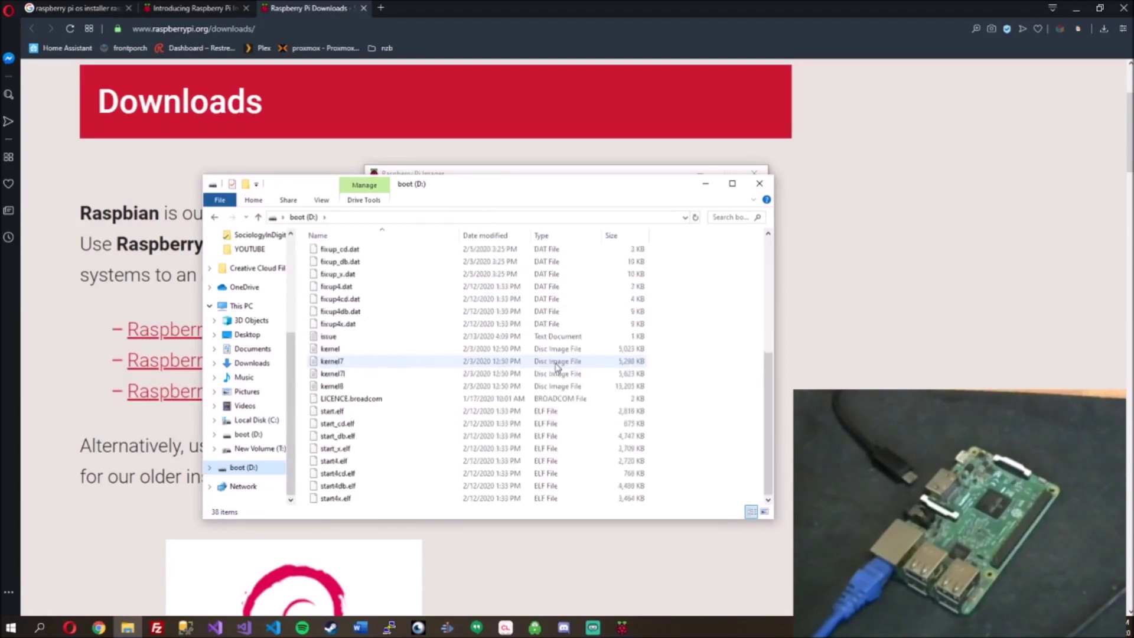
- Create a new text document named ssh on boot (D:), then close the drive window
scroll(430, 445, "up", 6)
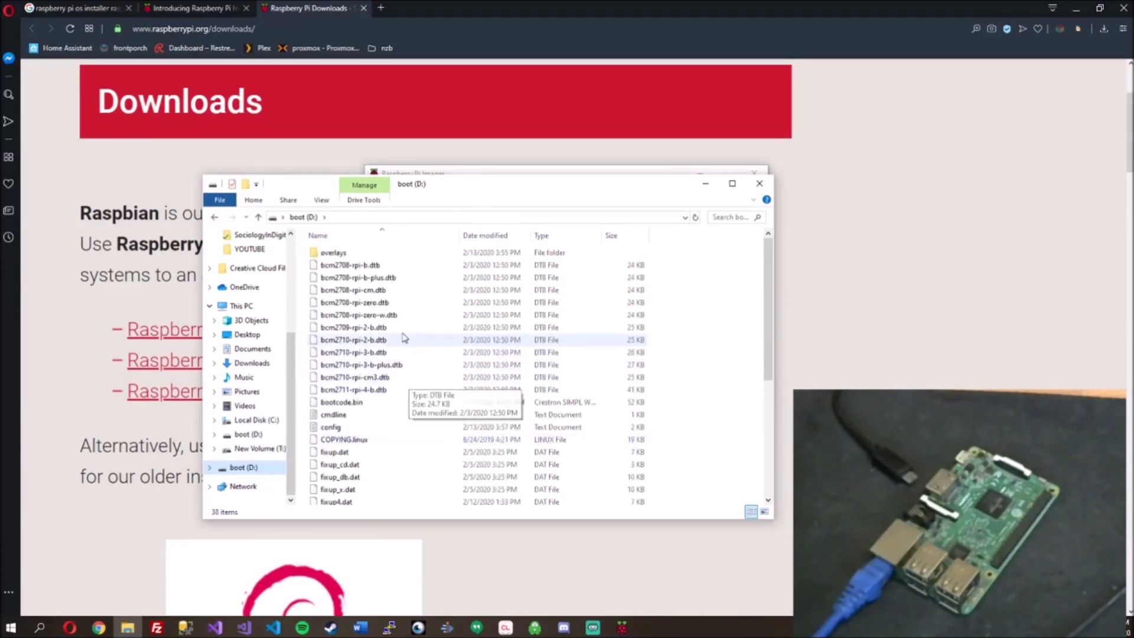
scroll(404, 337, "down", 5)
right_click(723, 468)
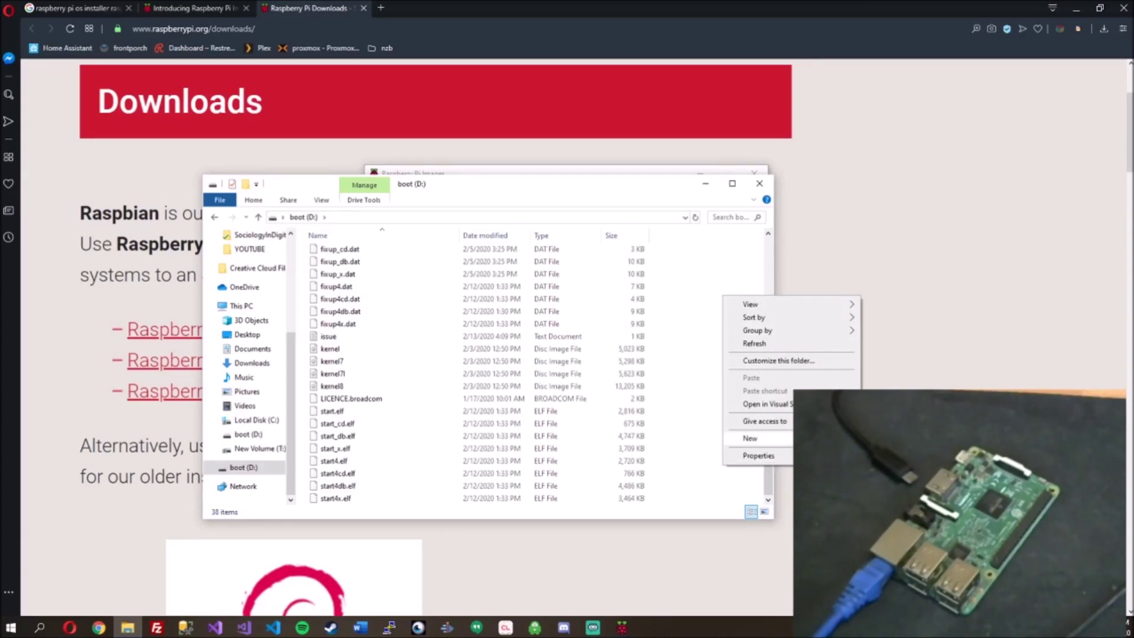
left_click(664, 472)
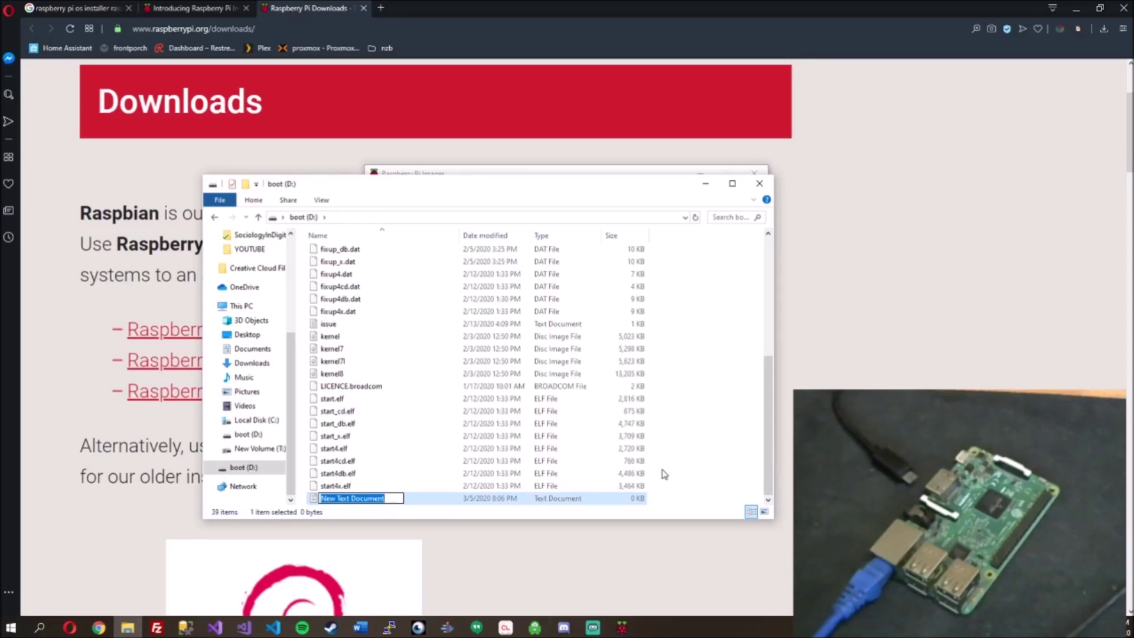
type("ssh")
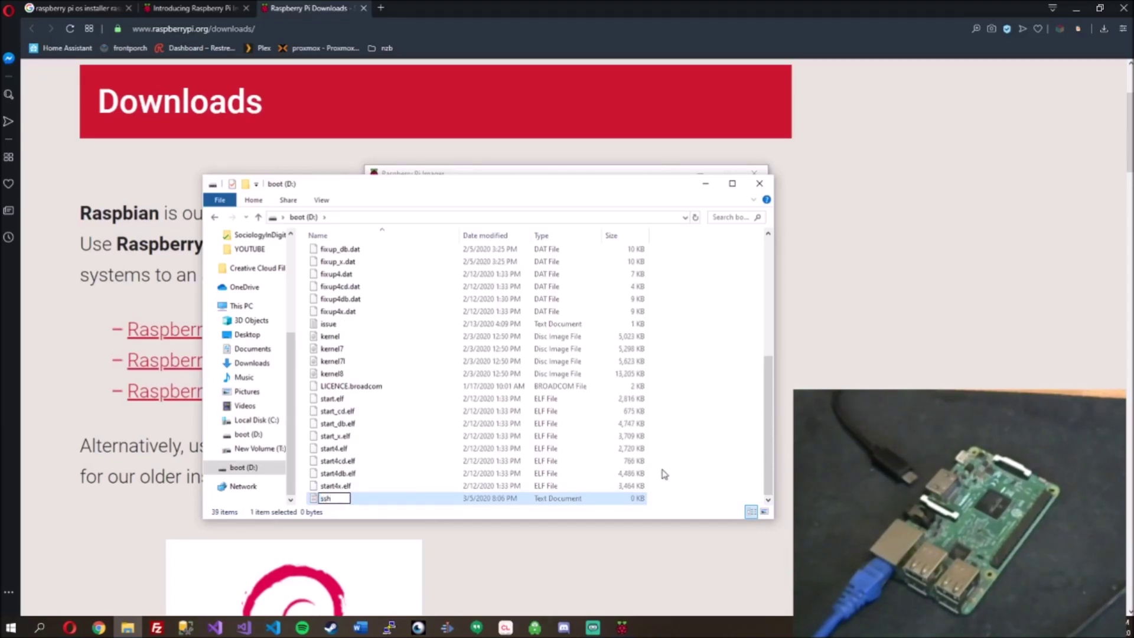
key("Return")
left_click(759, 183)
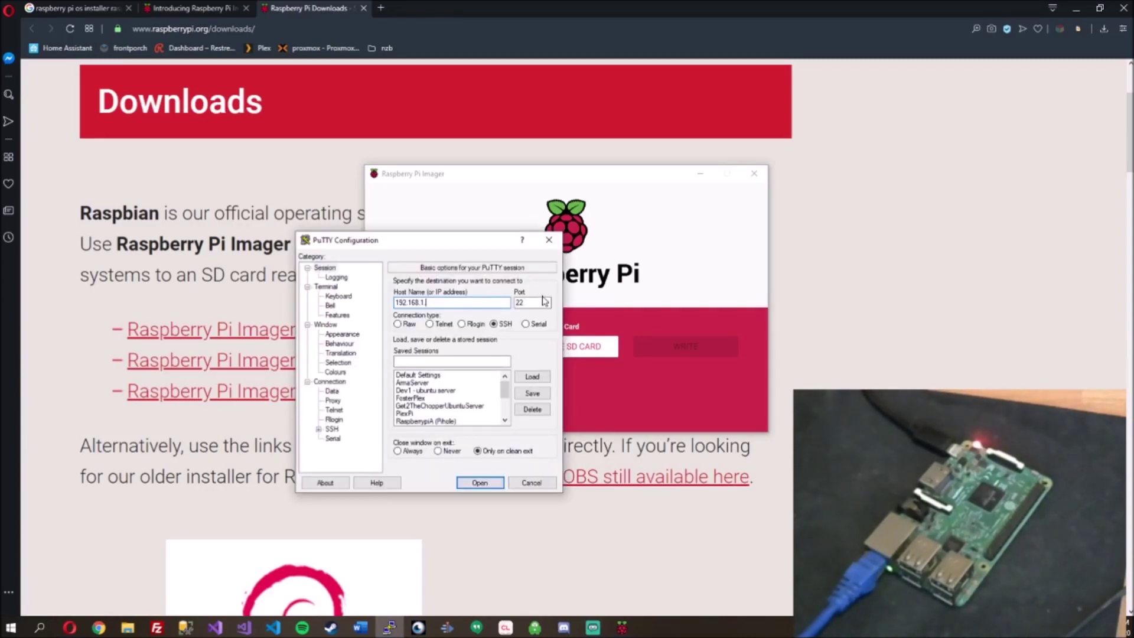
- Connect PuTTY to 192.168.1.149, accept the host key, and maximize the terminal
type("149")
left_click(480, 482)
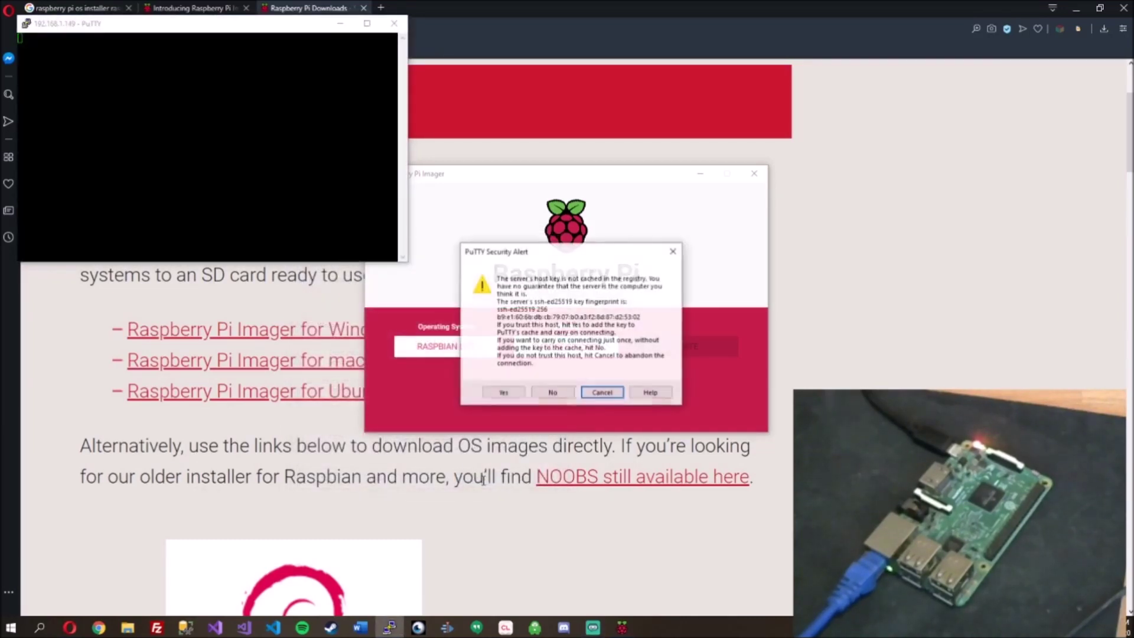
left_click(503, 392)
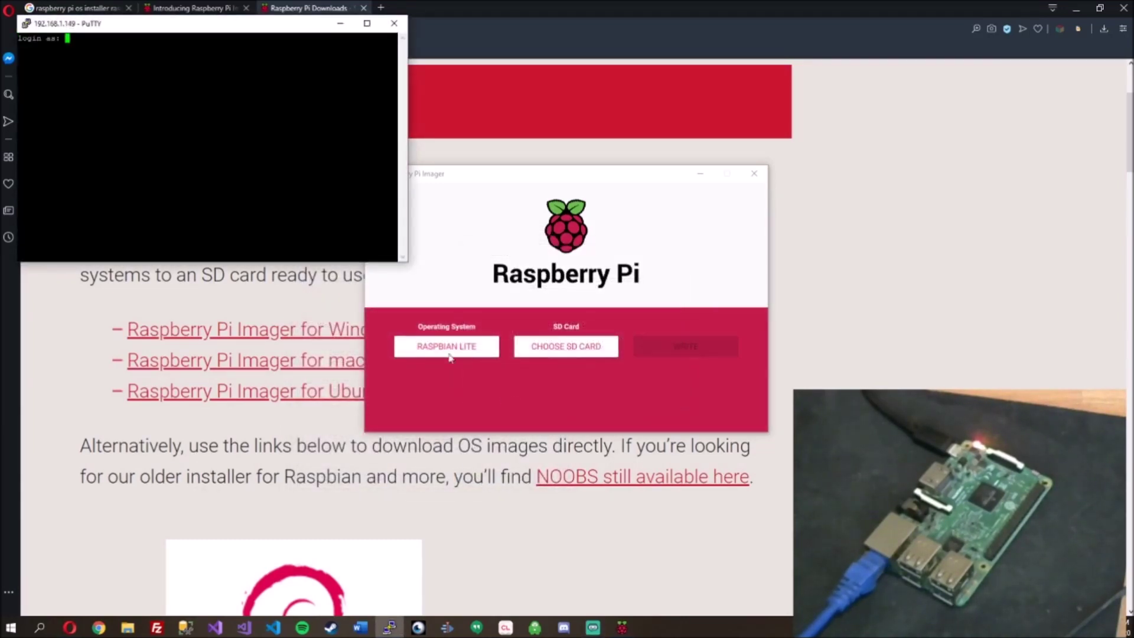
left_click_drag(136, 23, 285, 5)
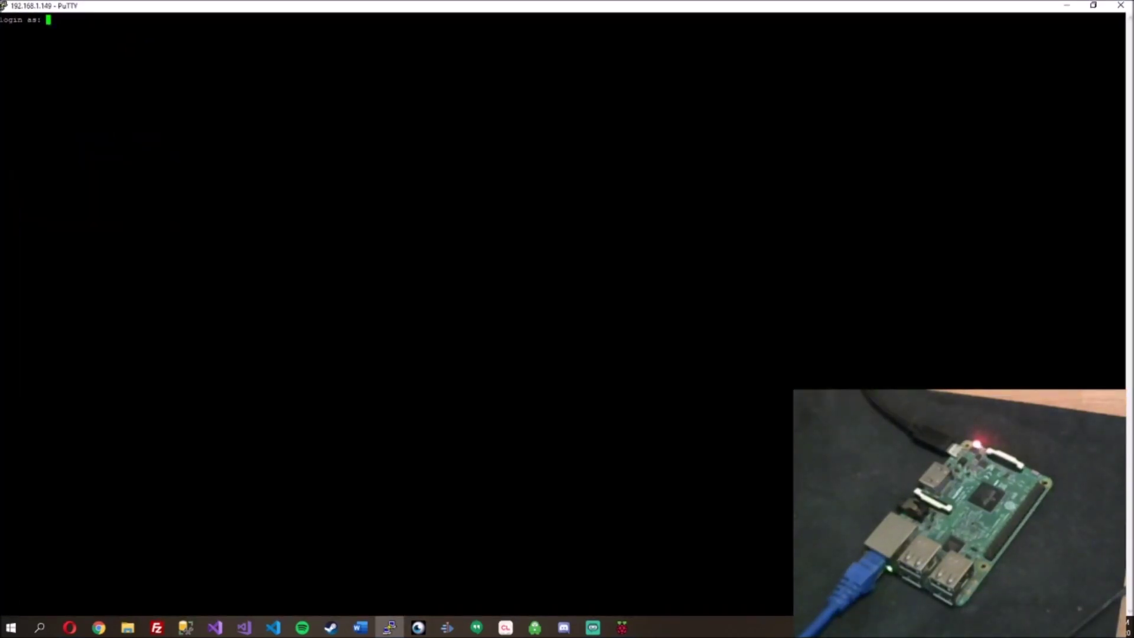
- Log in to the Pi as user pi with the account password
type("pi")
key("Return")
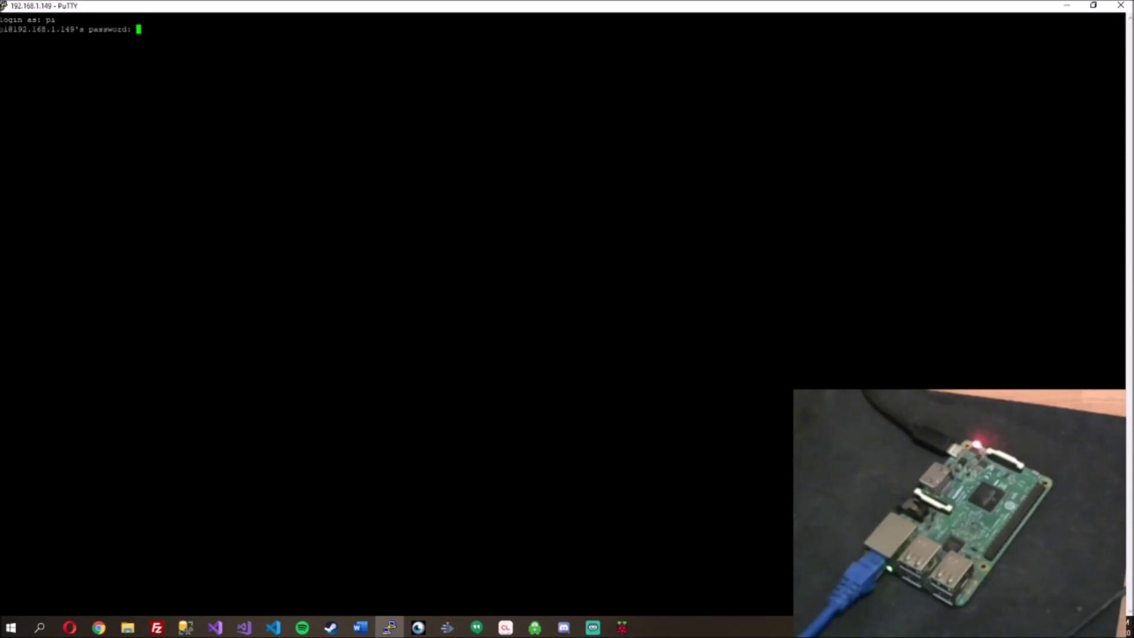
key("Return")
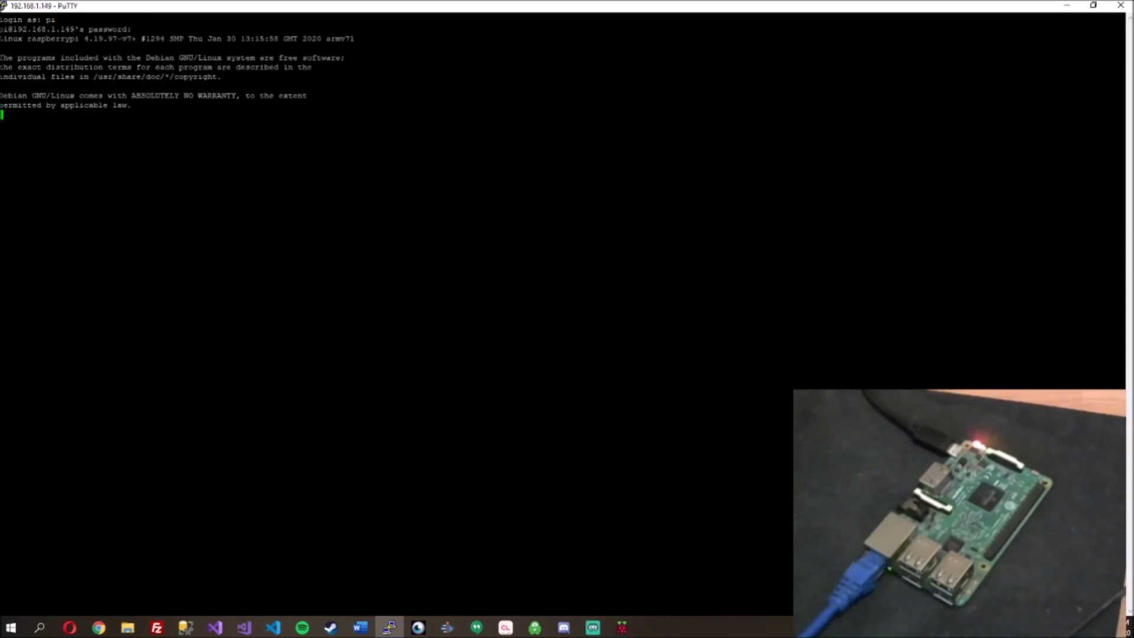
- Run clear and sudo apt-get update on the Pi, then bring Raspberry Pi Imager forward
type("clear")
key("Return")
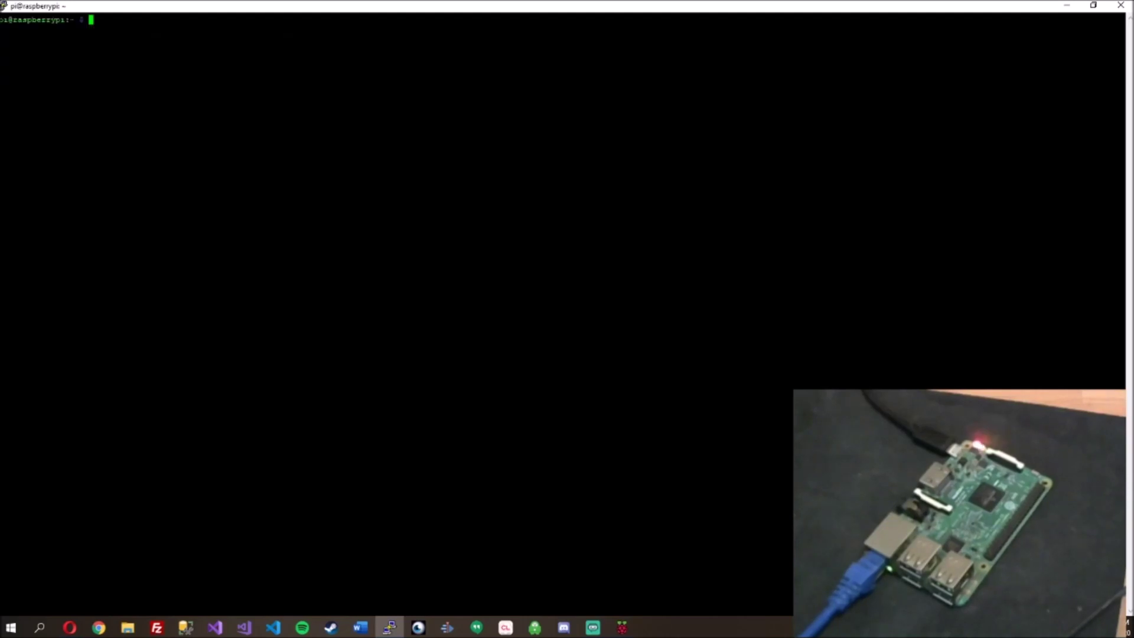
type("sudo apt-get update")
key("Return")
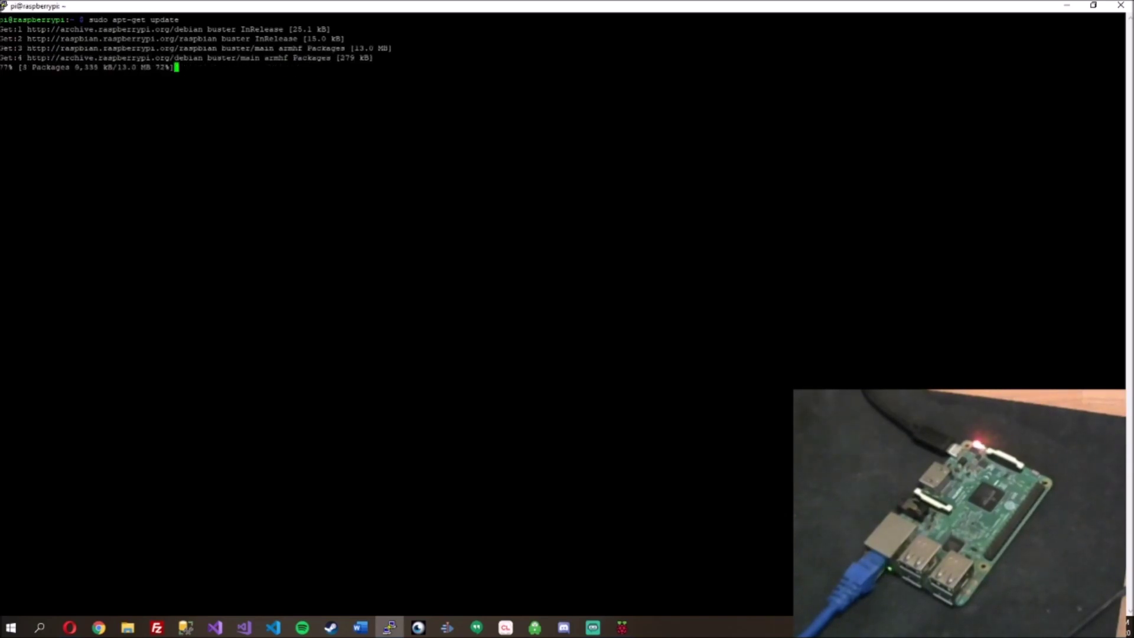
left_click(627, 631)
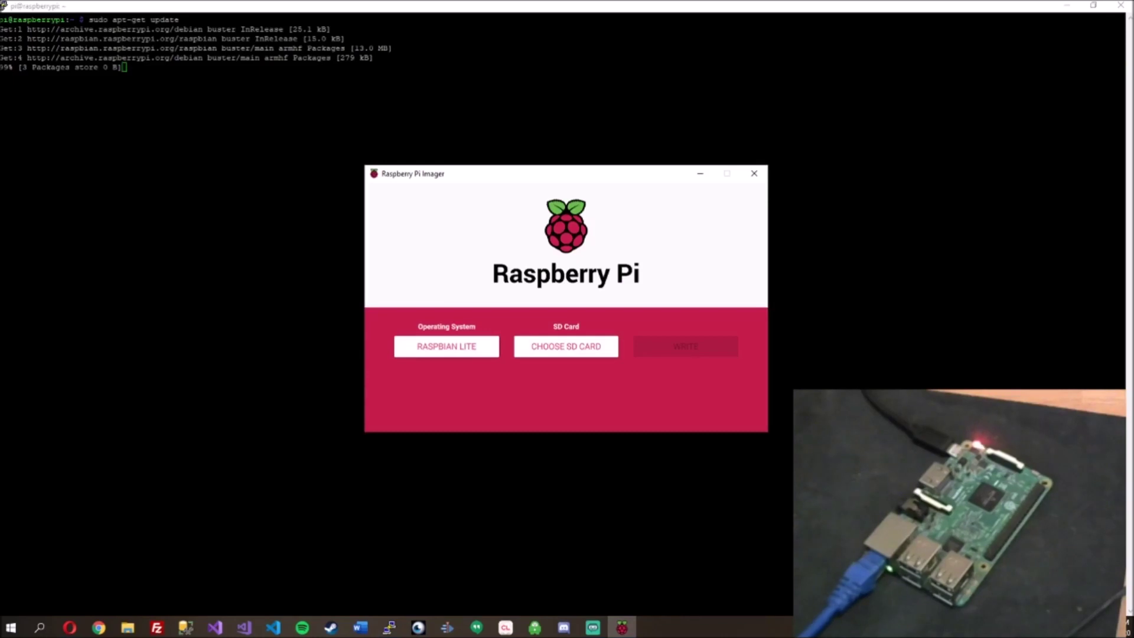
left_click(471, 347)
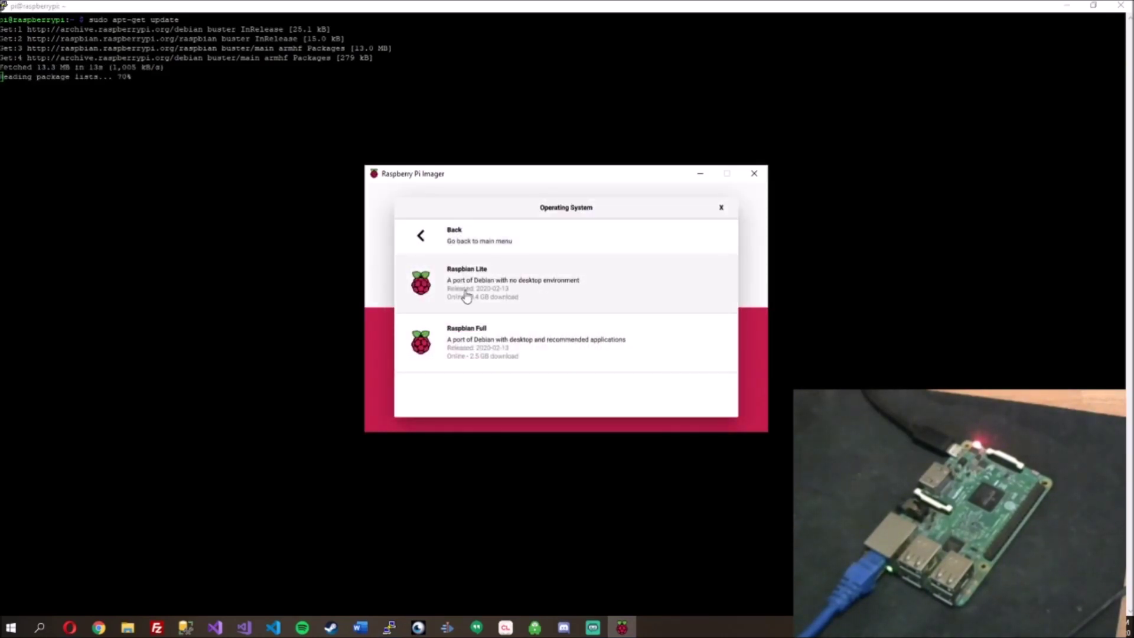
left_click(472, 236)
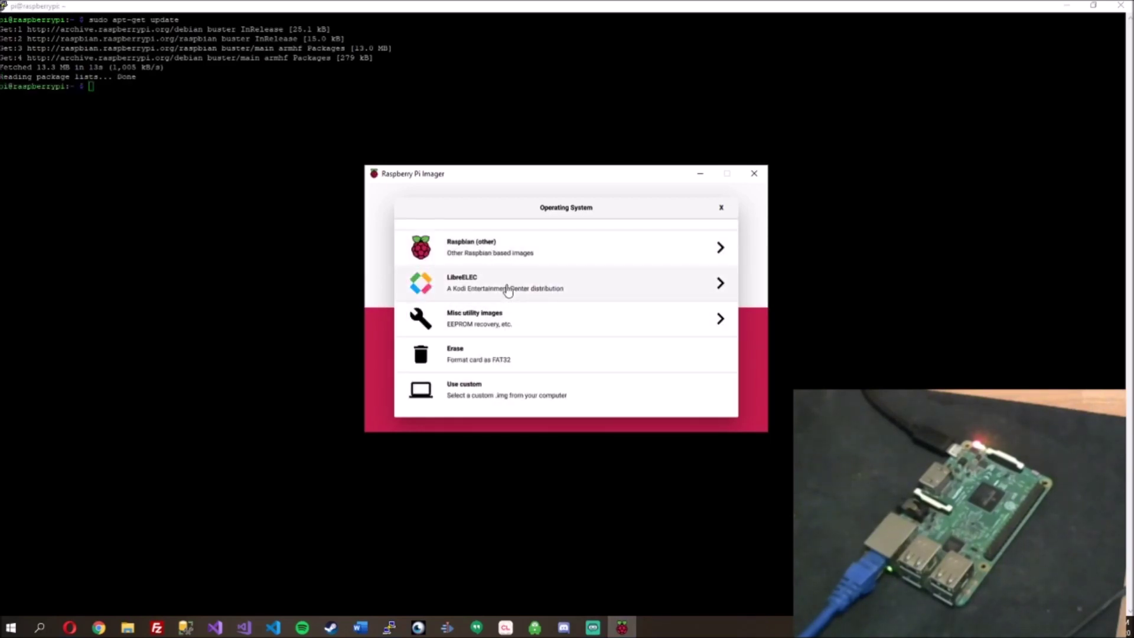
left_click(538, 286)
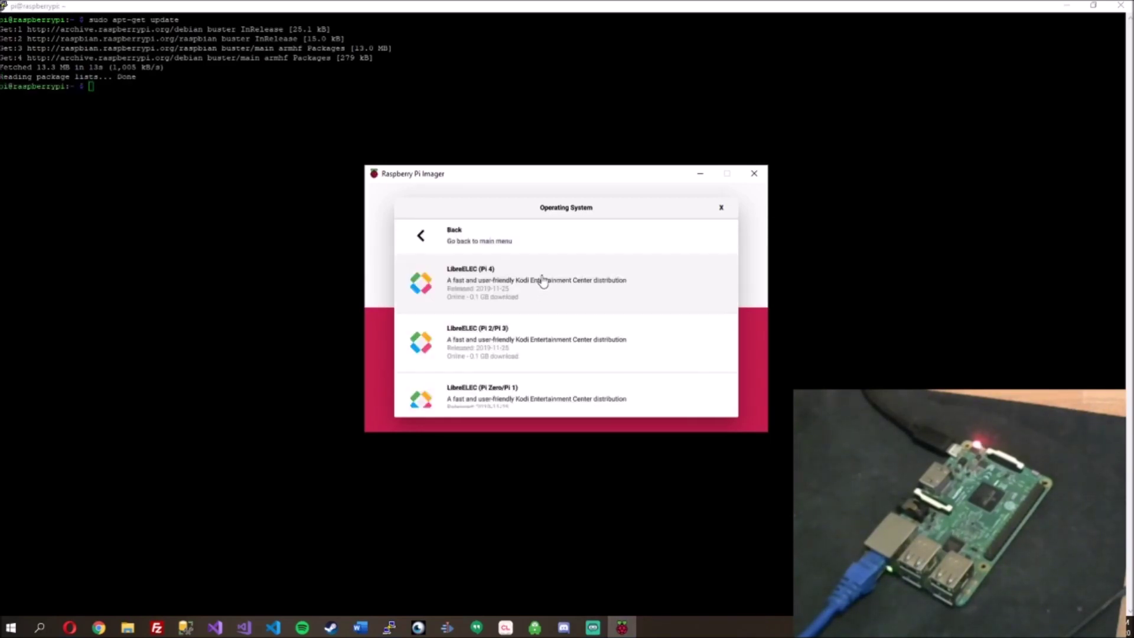
scroll(541, 290, "down", 1)
scroll(544, 331, "up", 1)
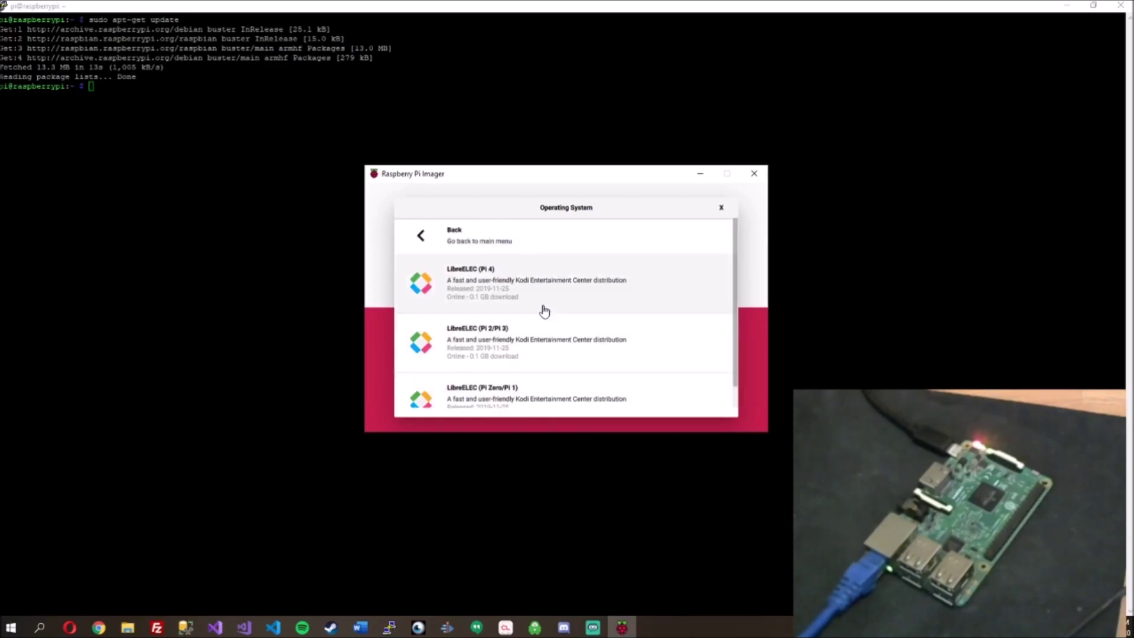
left_click(425, 238)
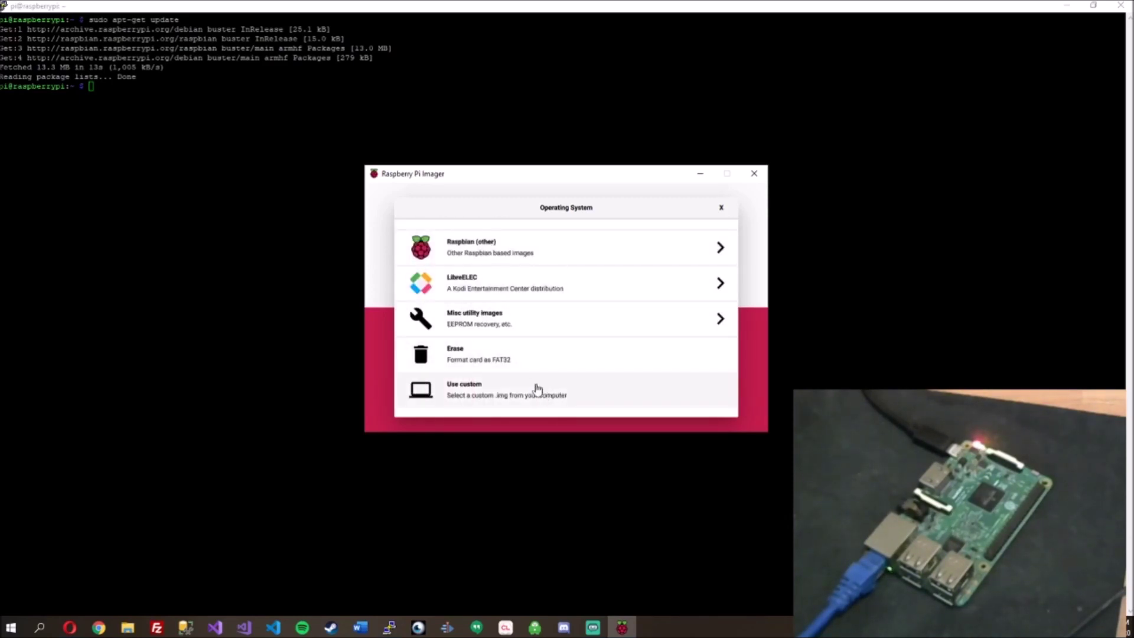
left_click(518, 323)
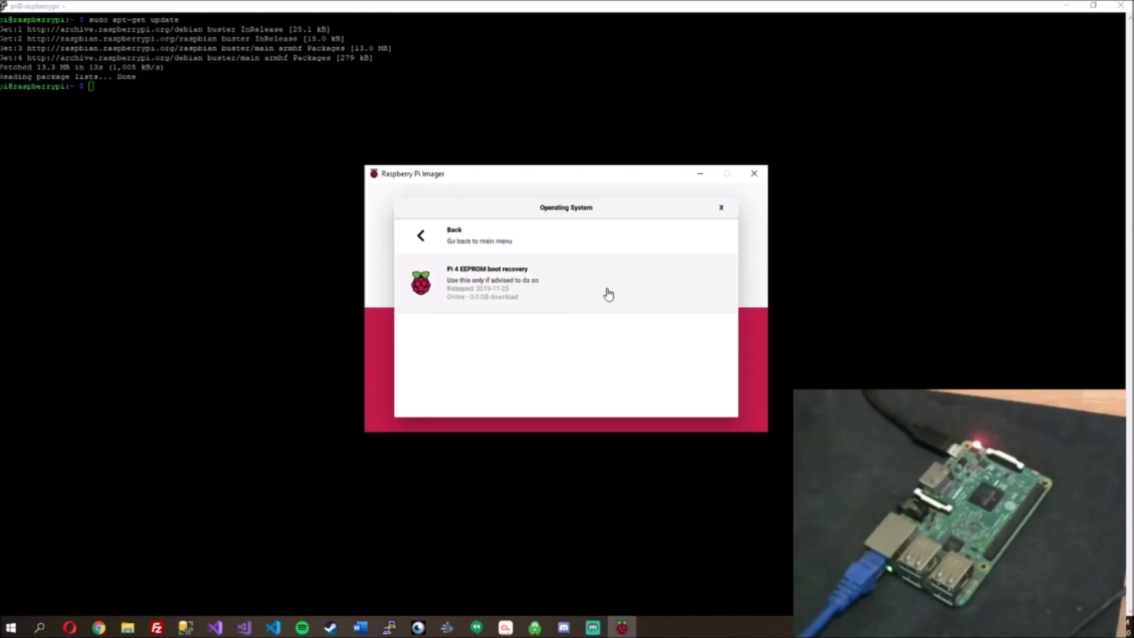
left_click(466, 239)
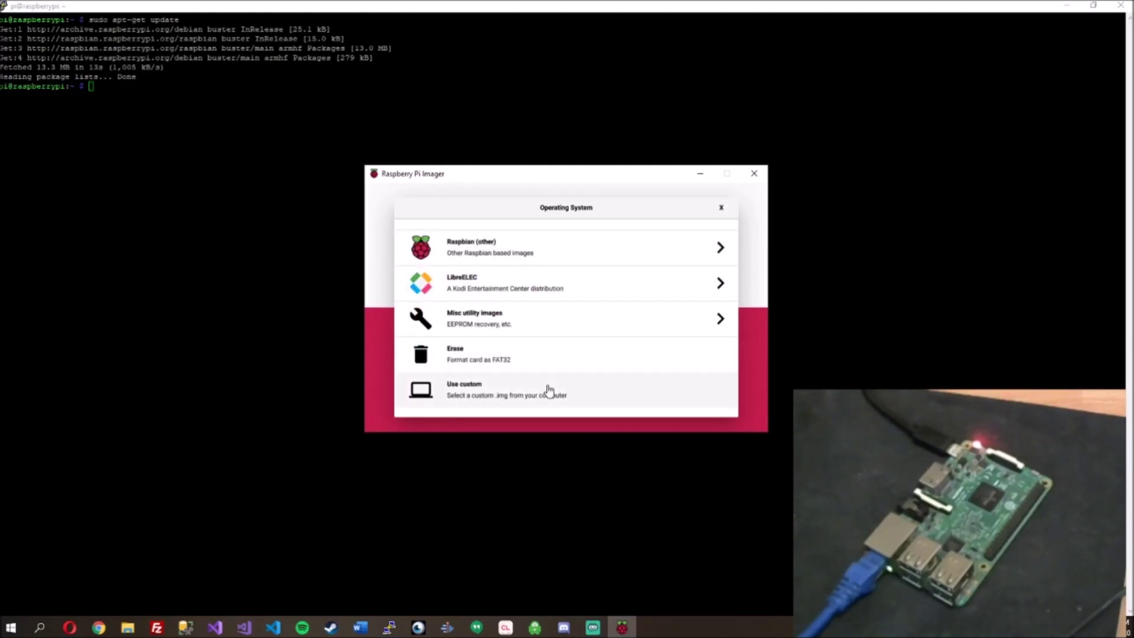
left_click(721, 207)
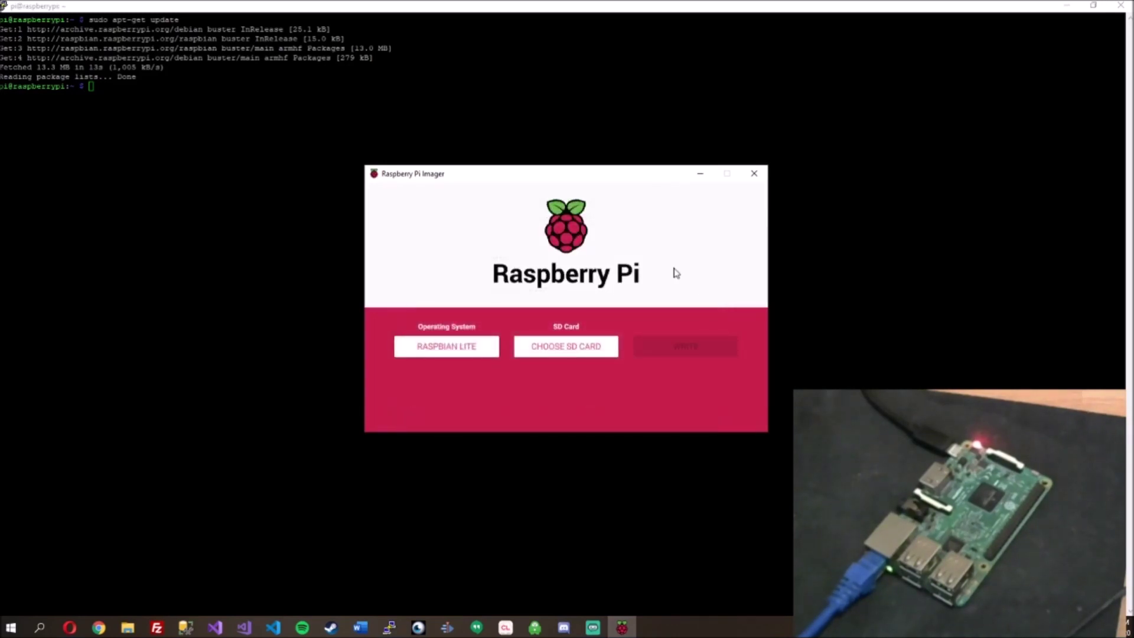